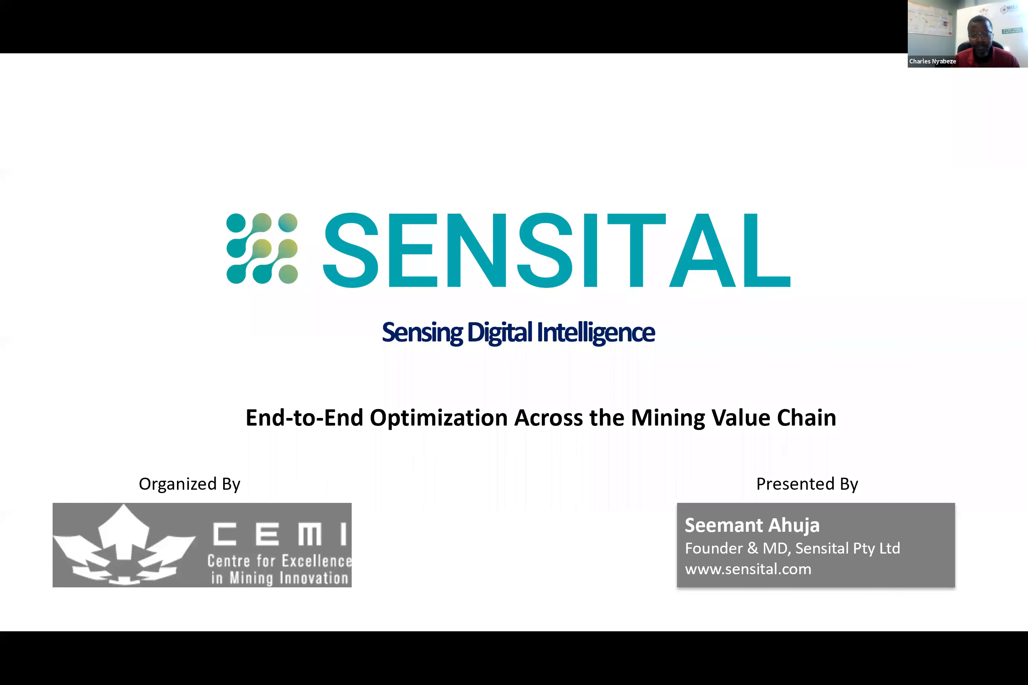
key(Right)
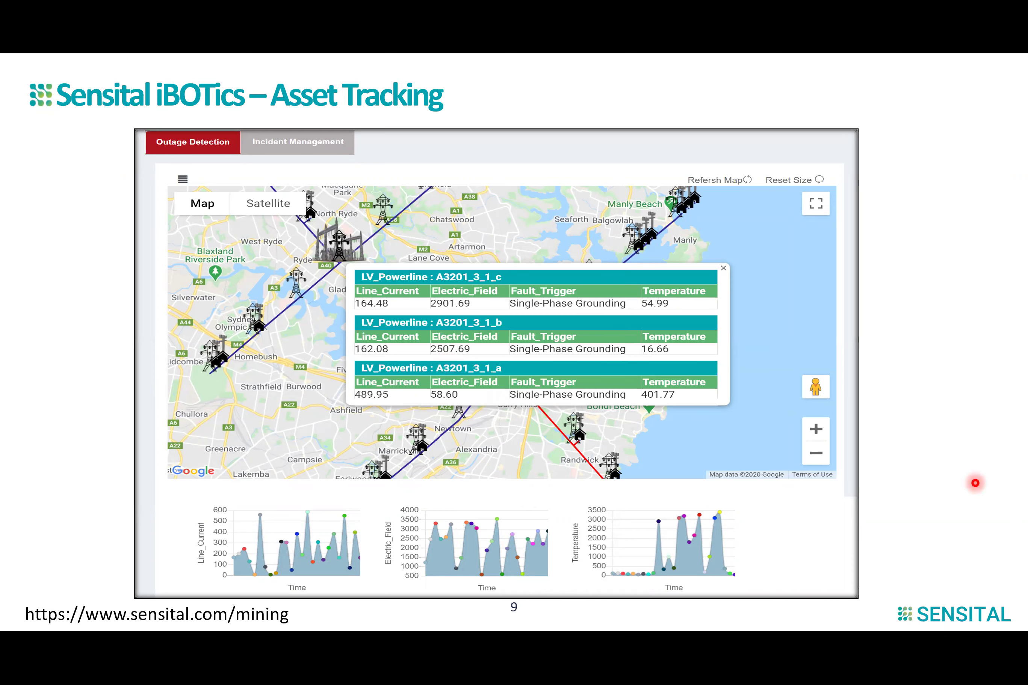
click(975, 483)
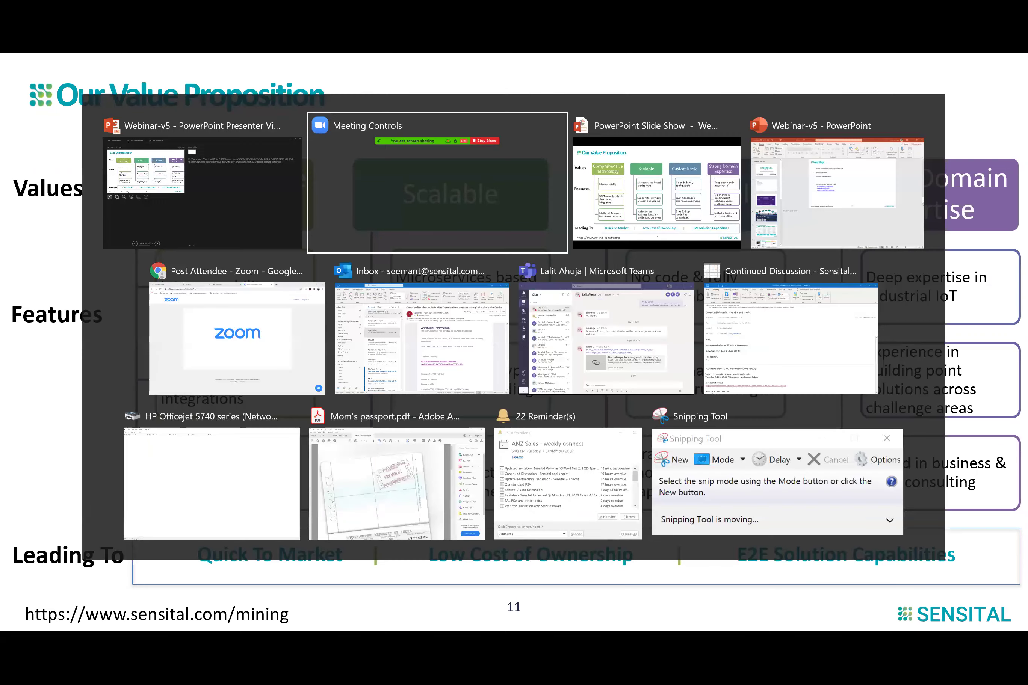
Switch to Chrome and sign in to the sensitalClient web application with the prefilled credentials.
key(alt+Tab)
key(alt+Tab)
key(alt+Tab)
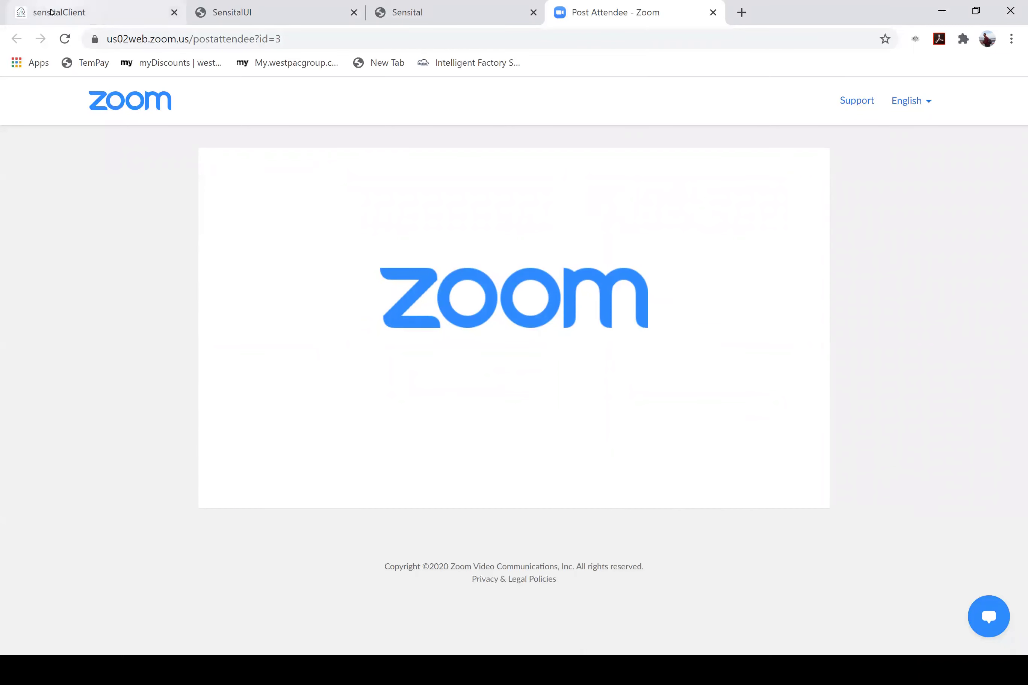
click(60, 12)
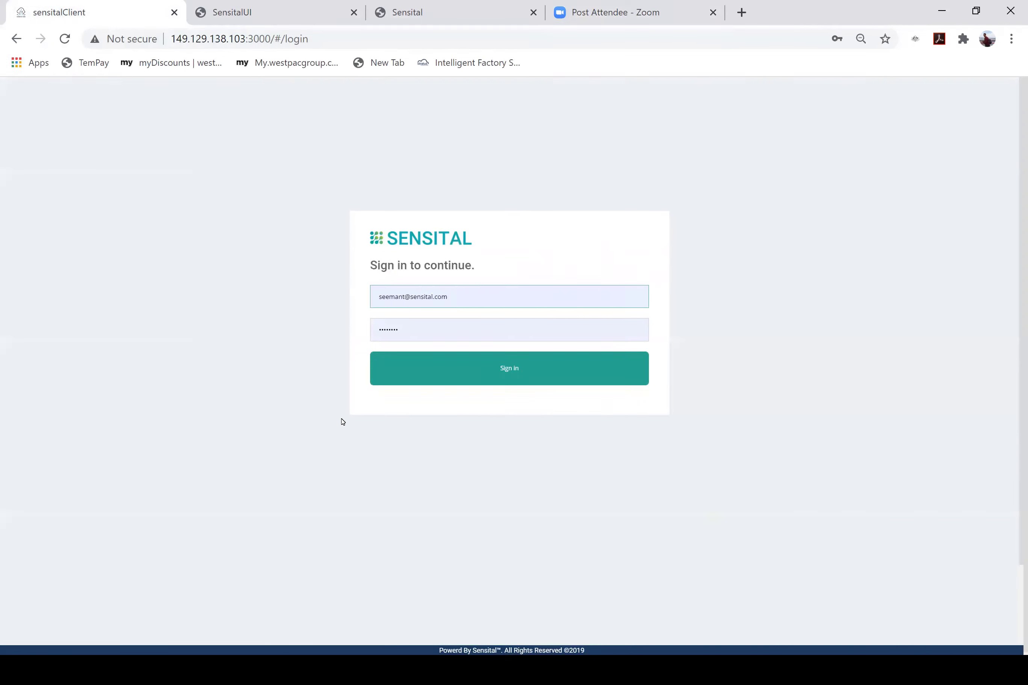
click(510, 372)
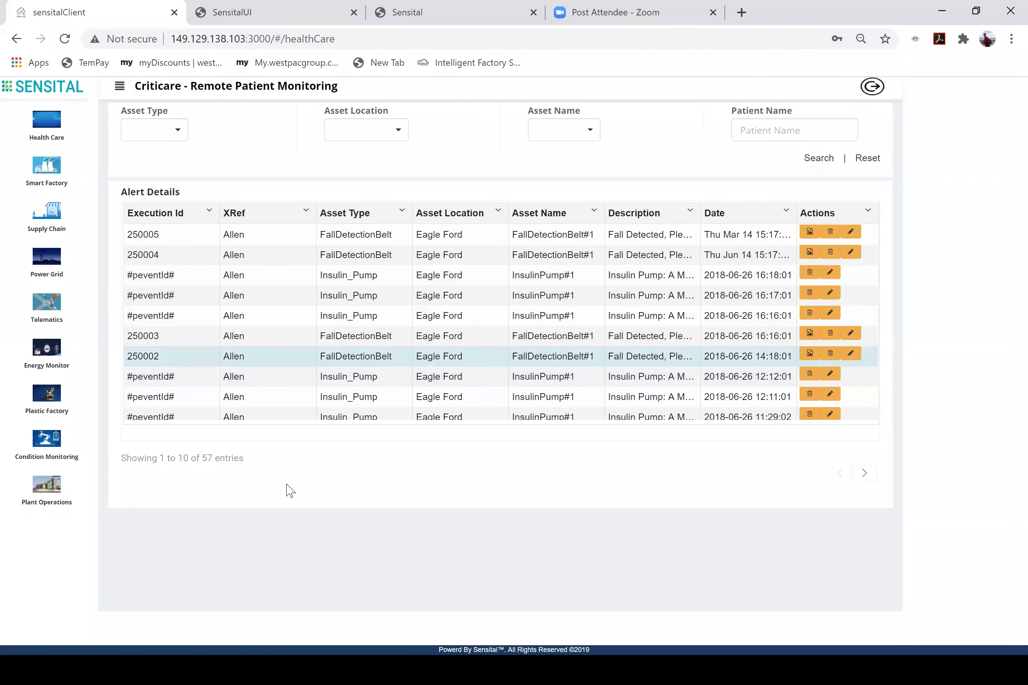
Open the Plant Operations dashboard and show the trip details of a truck on the live tracking map.
click(58, 498)
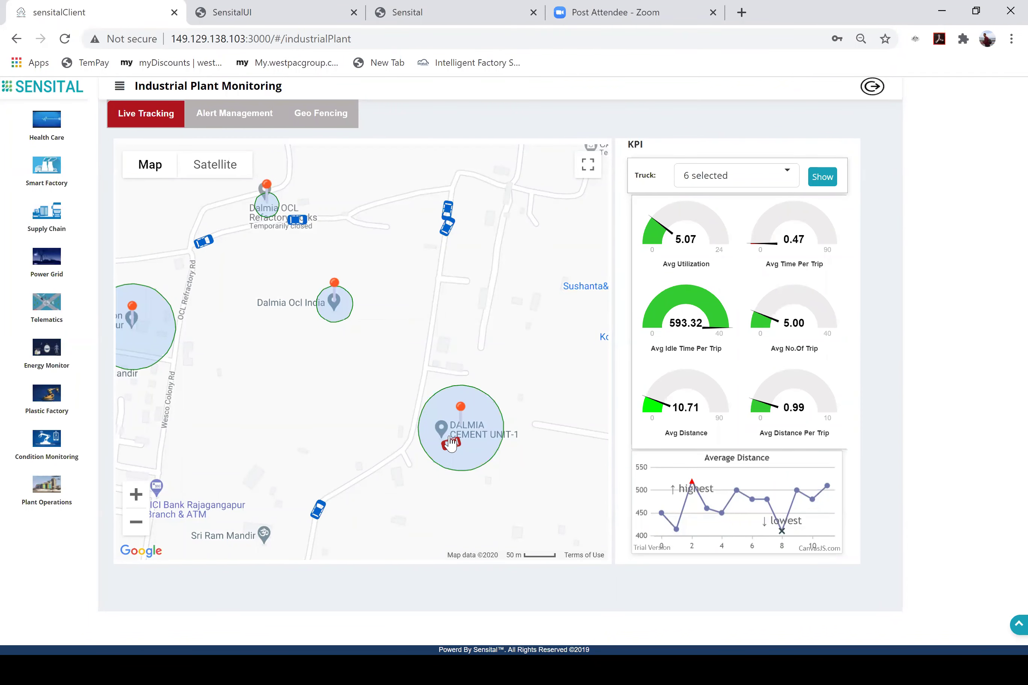
click(448, 236)
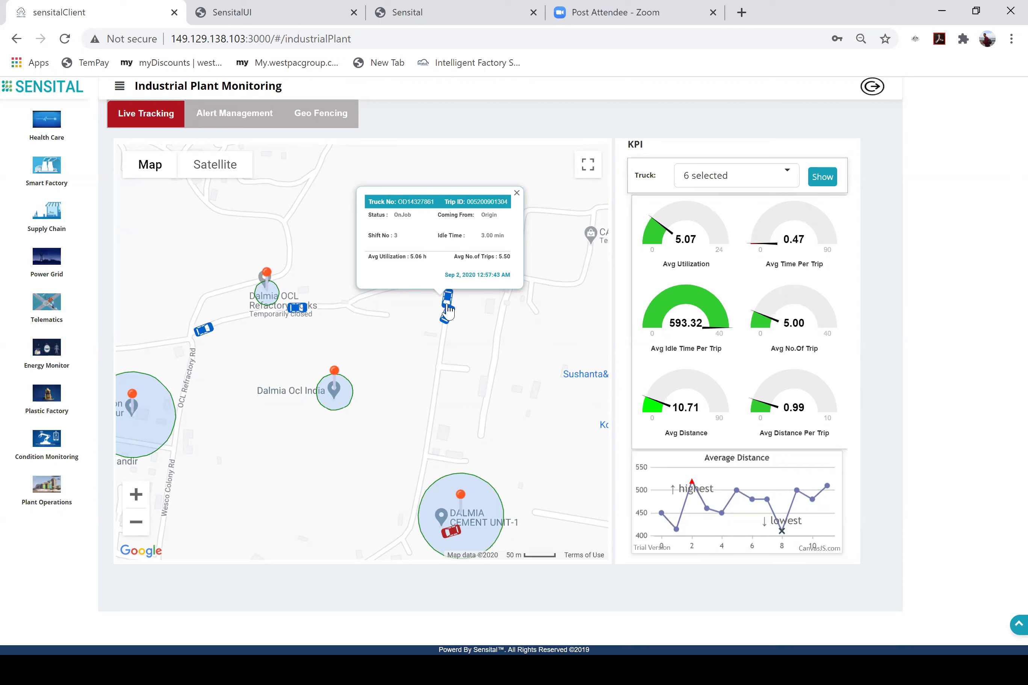
Load the truck replay for OCL Plant Odisha with the date set to 02-Sep-2020 and shift 1.
click(1014, 629)
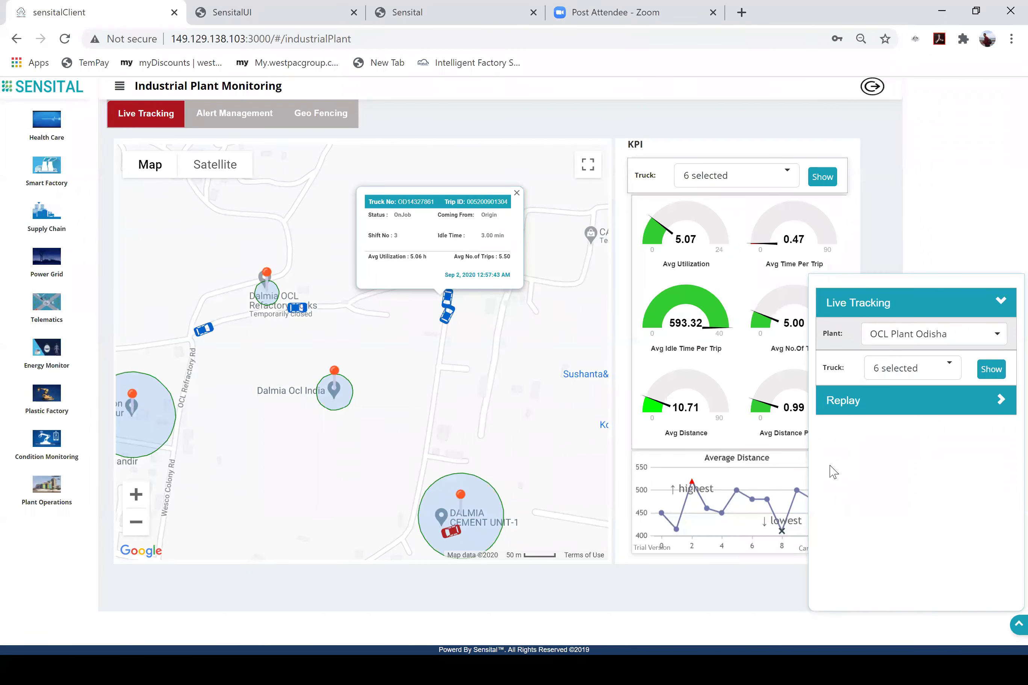
click(893, 413)
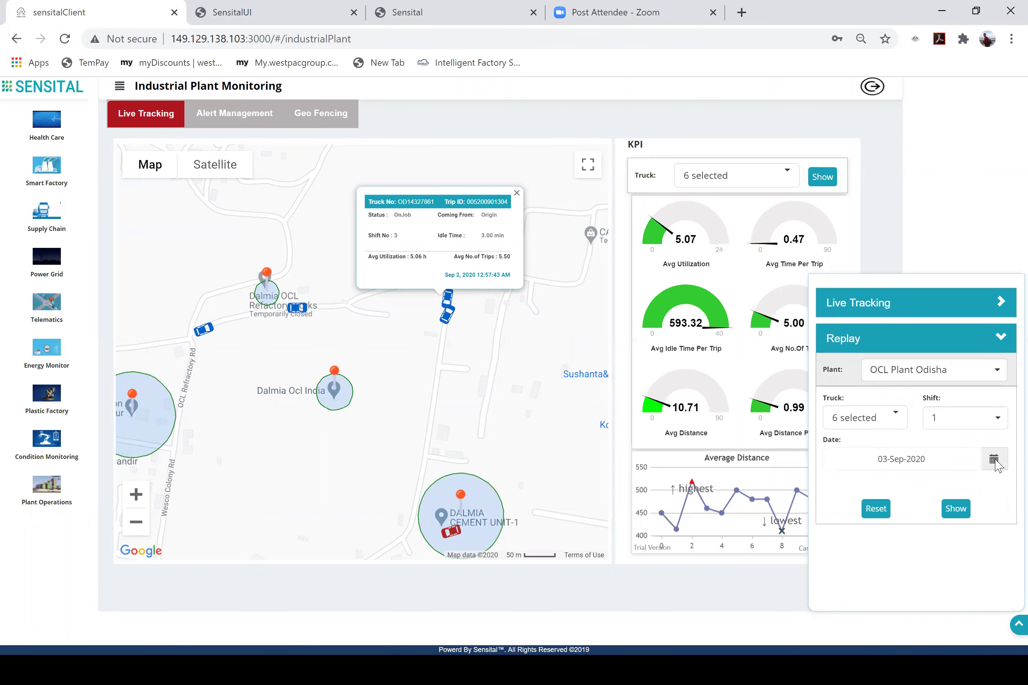
click(994, 461)
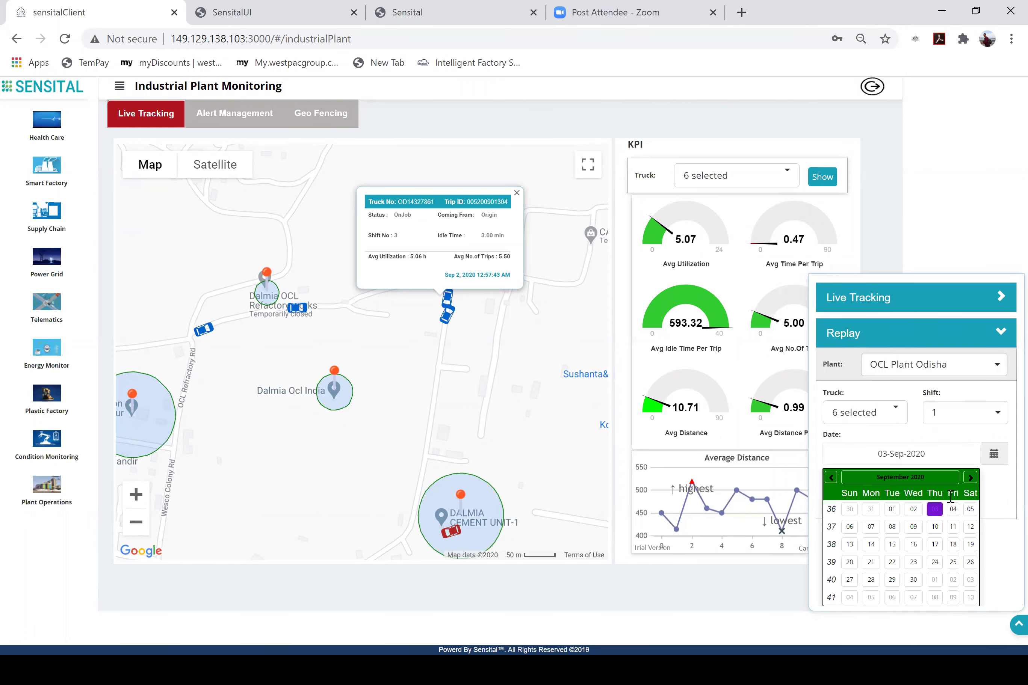
click(909, 511)
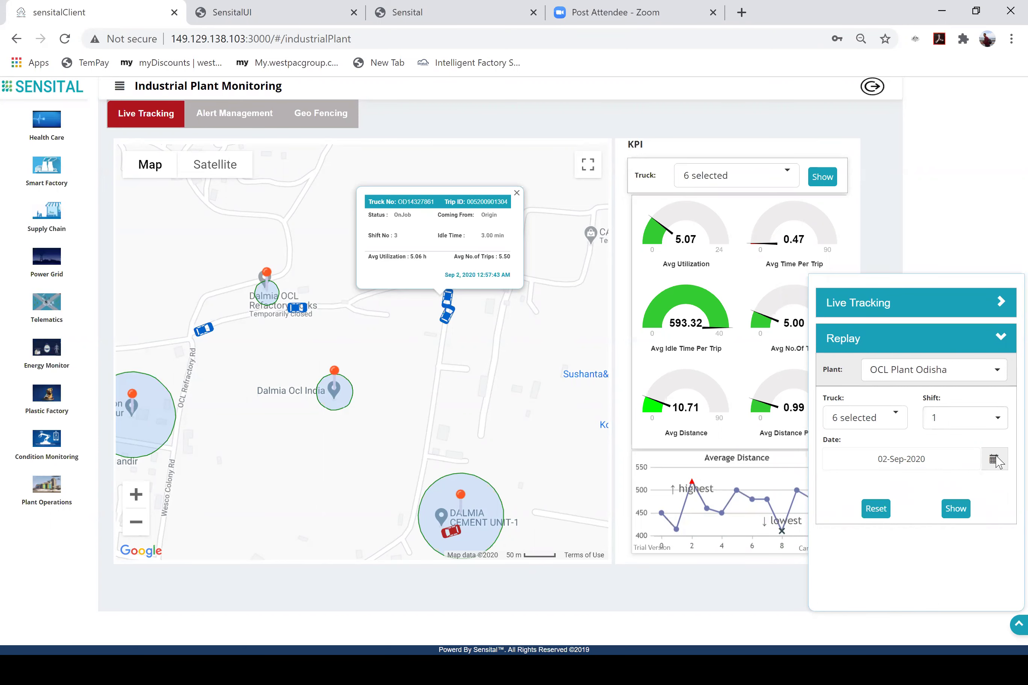
click(955, 509)
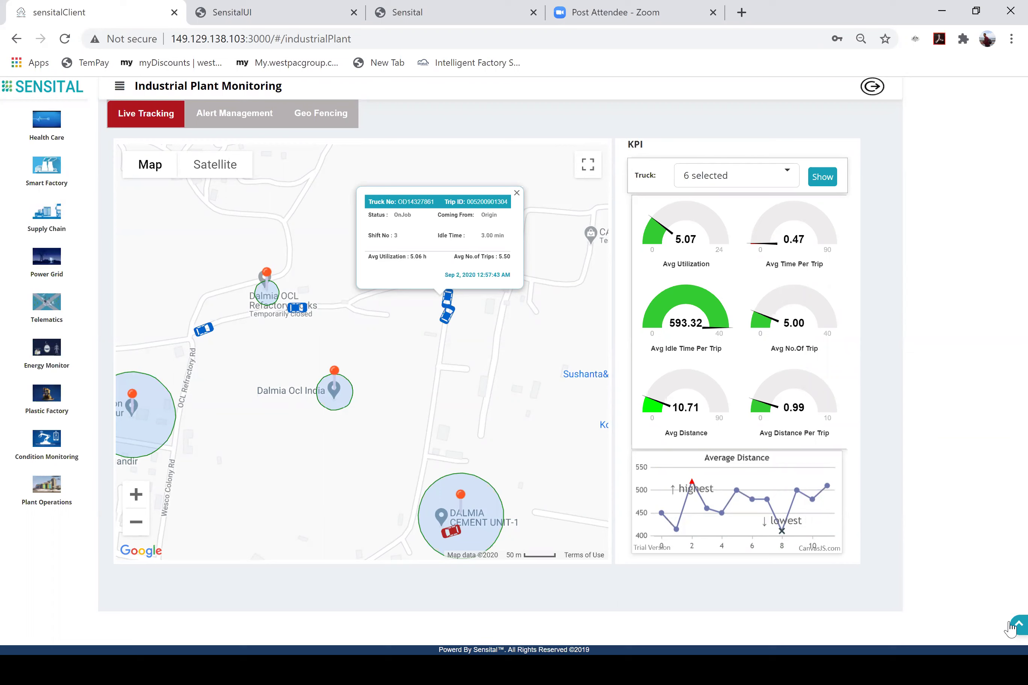
mouse_move(1012, 627)
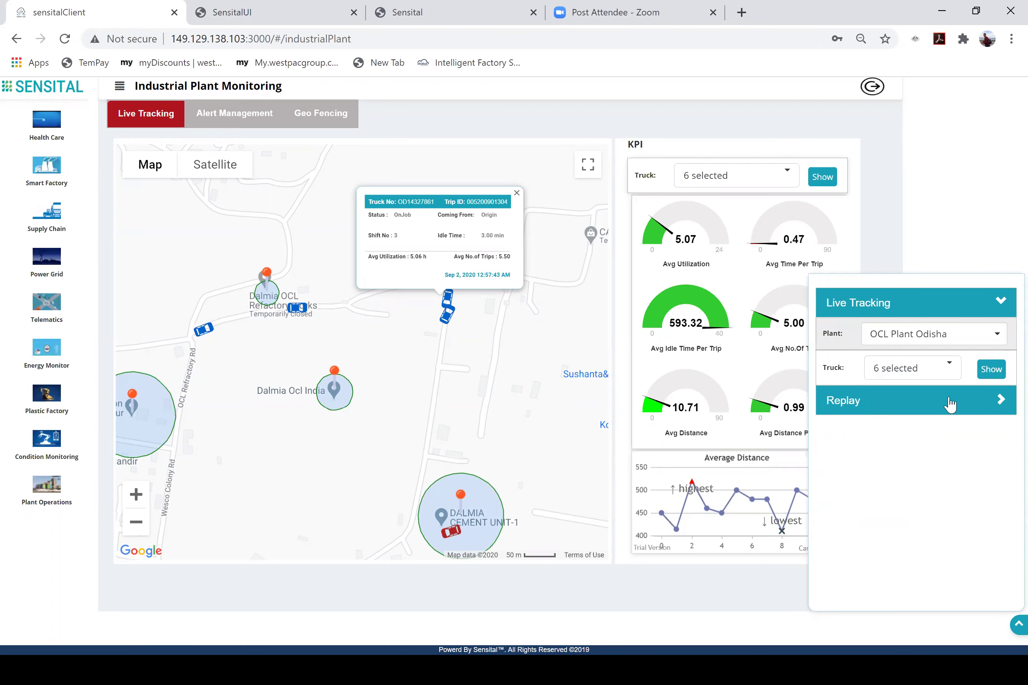
click(952, 403)
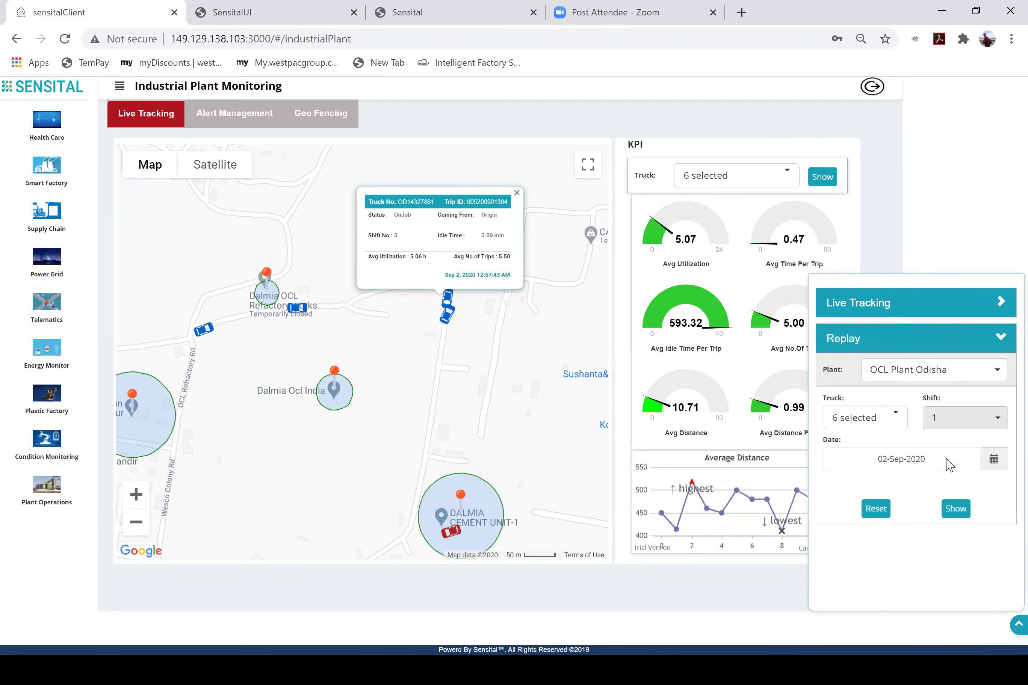
click(955, 508)
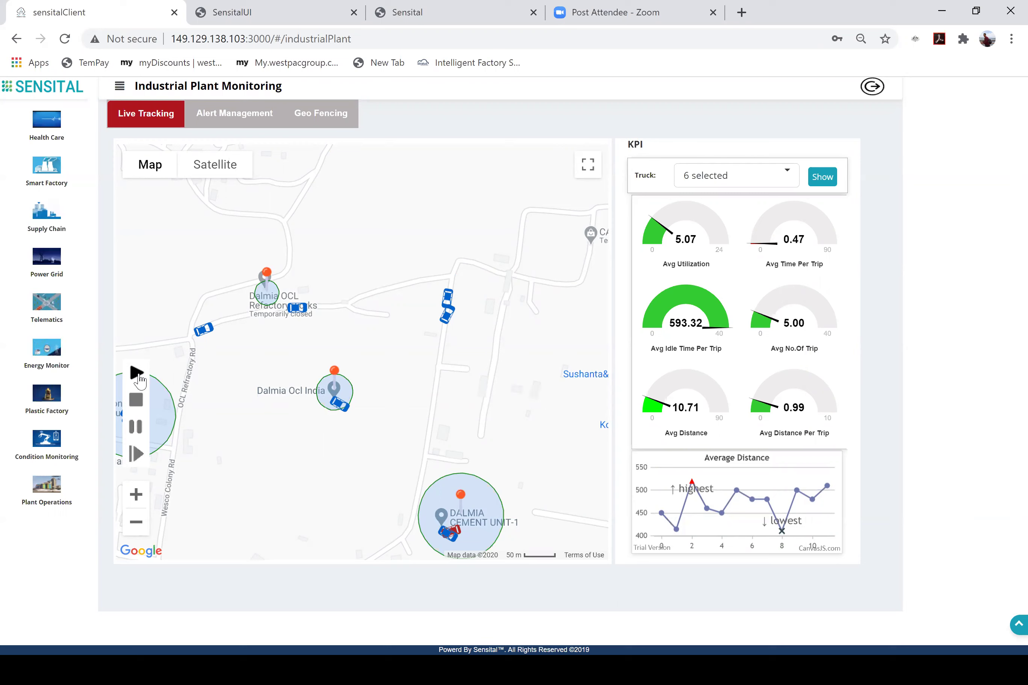
Play the truck replay, pause it to view the trip details of a truck near Dalmia Cement Unit-1, and resume playback.
click(137, 374)
click(135, 429)
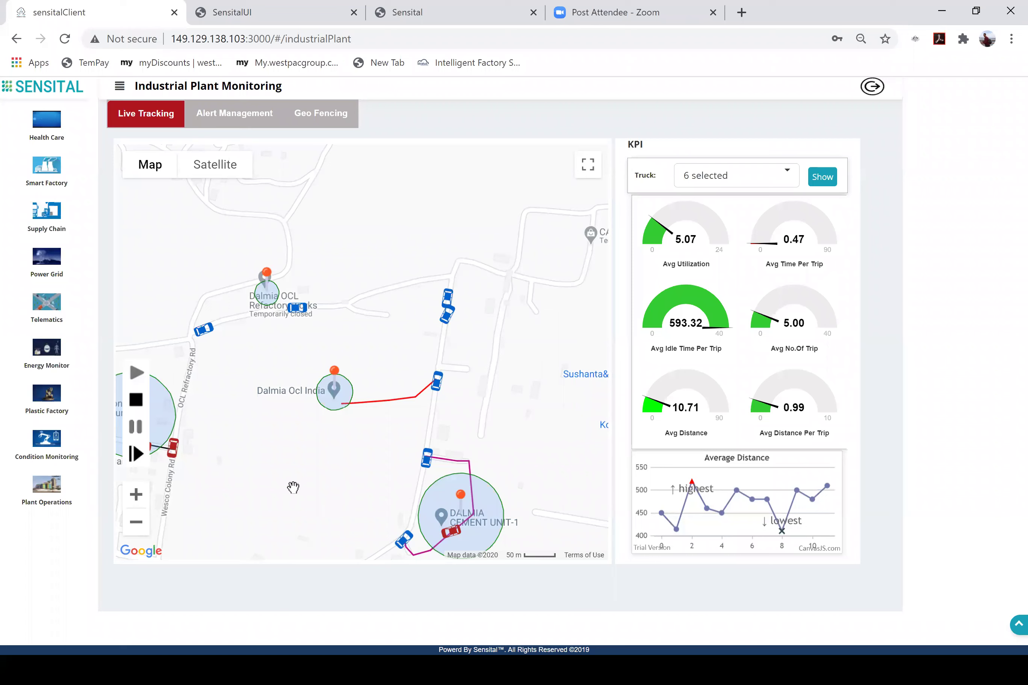
click(423, 466)
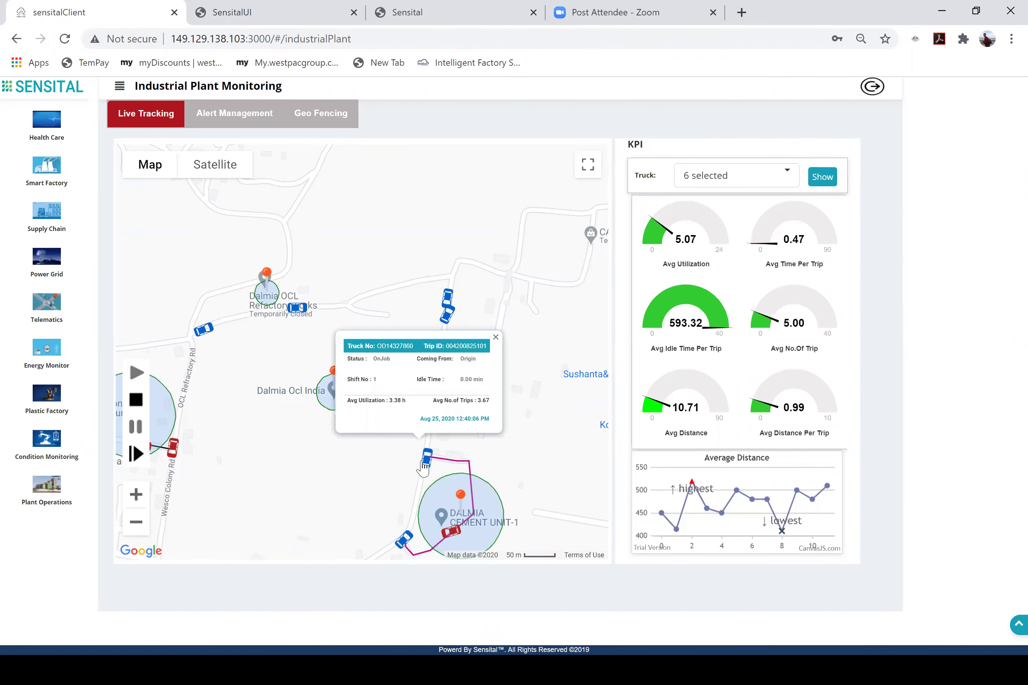
click(136, 455)
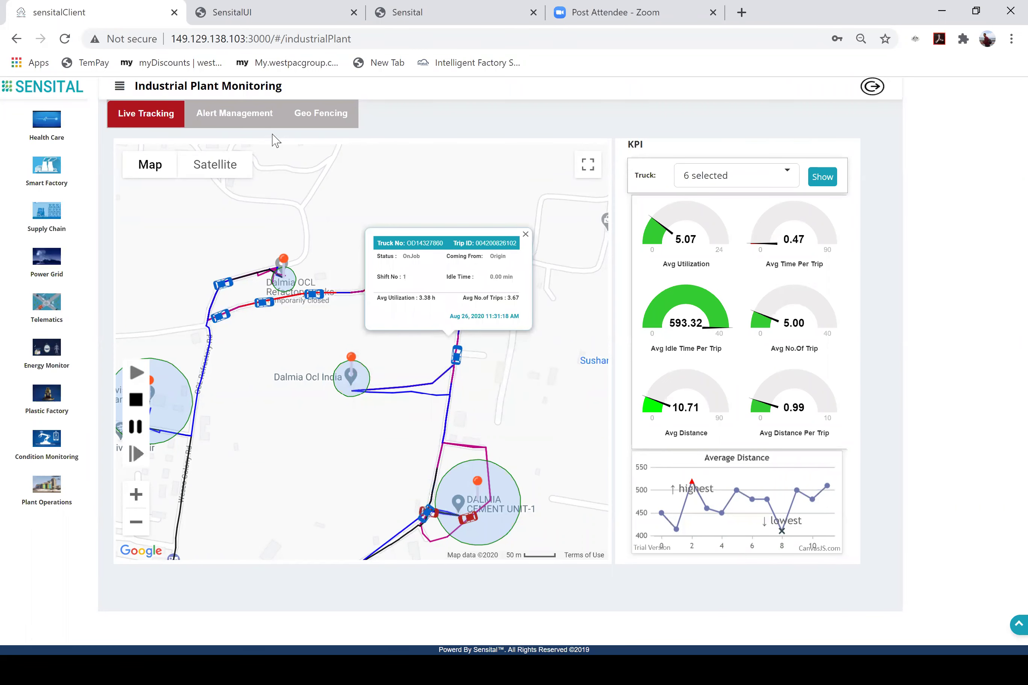
Review the plant's truck alerts and the available alert types, and view the Geo Fencing map.
click(229, 115)
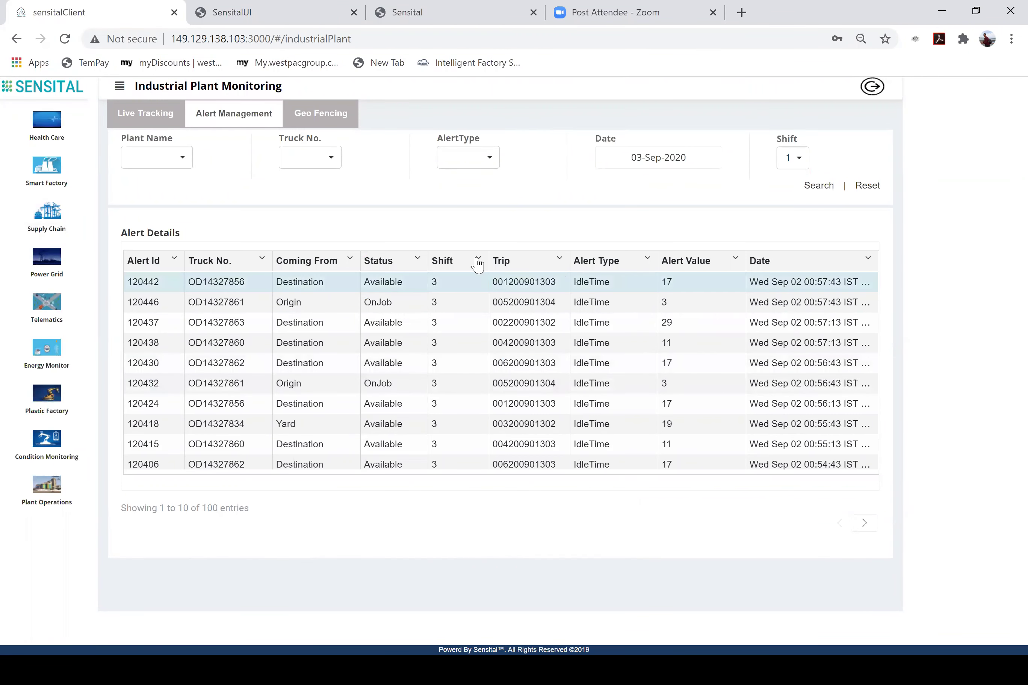
click(459, 168)
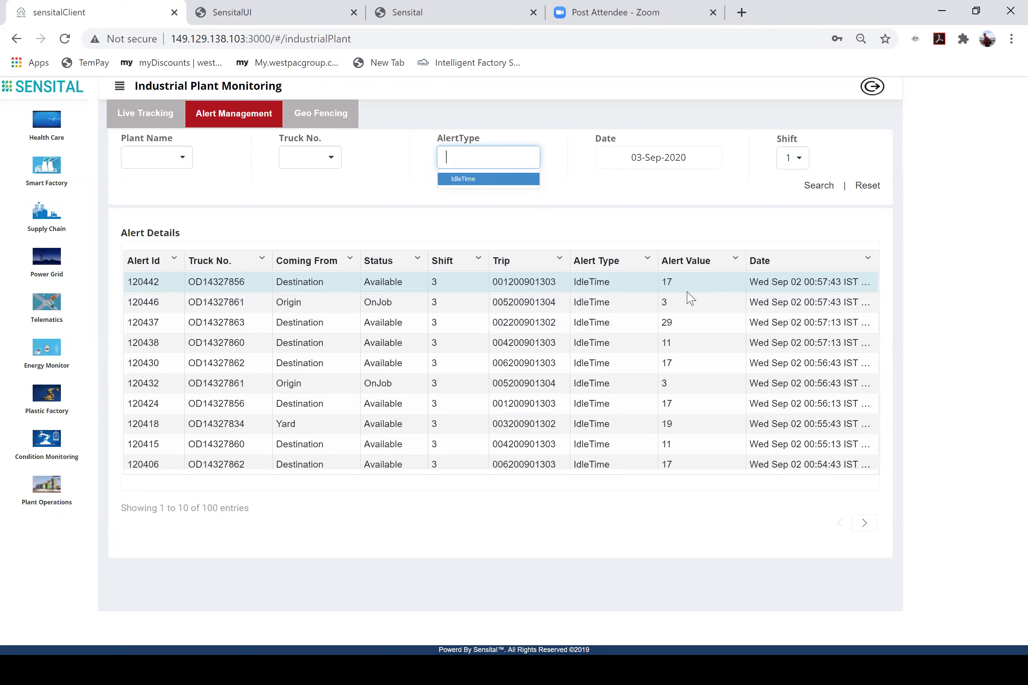
click(331, 117)
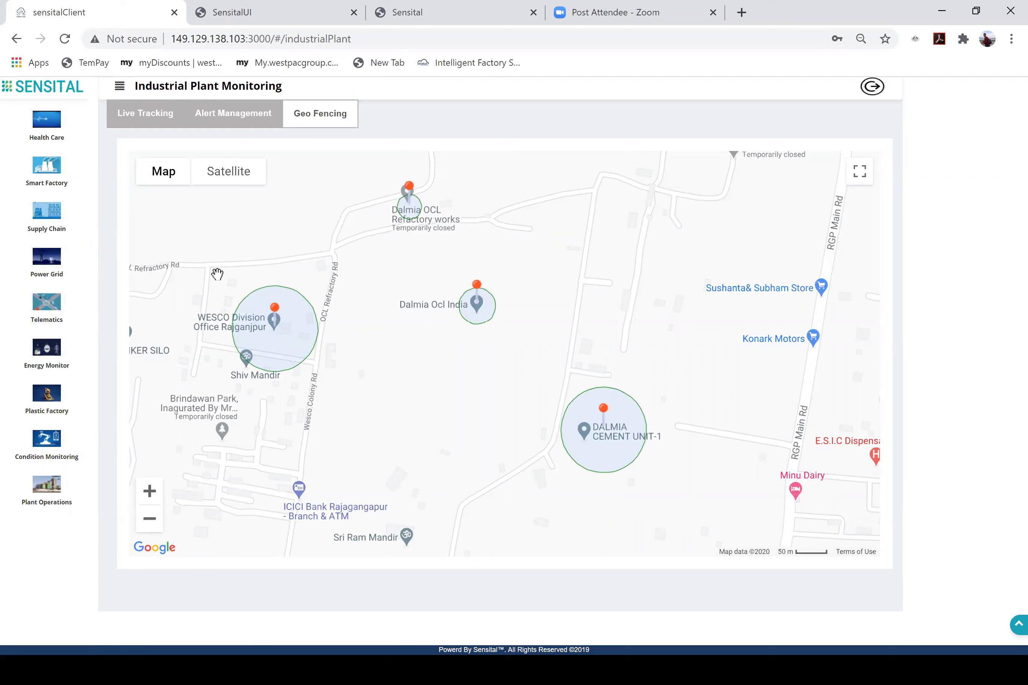
Sign in to Interaction Designer with the prefilled credentials and briefly view the Device Management & Administration sign-in page.
click(198, 21)
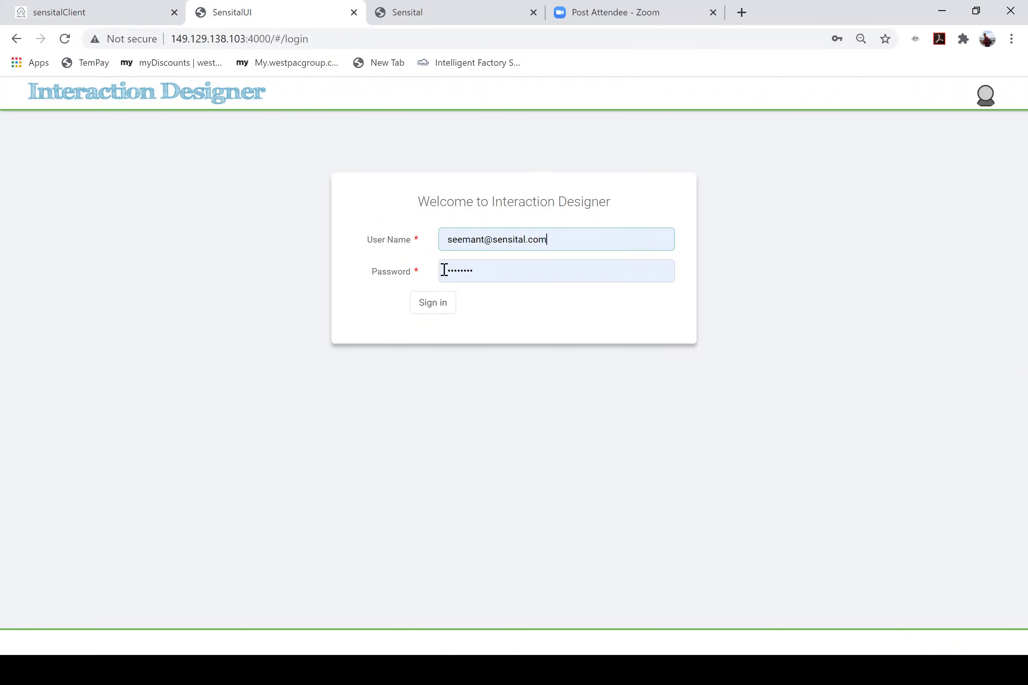
click(437, 310)
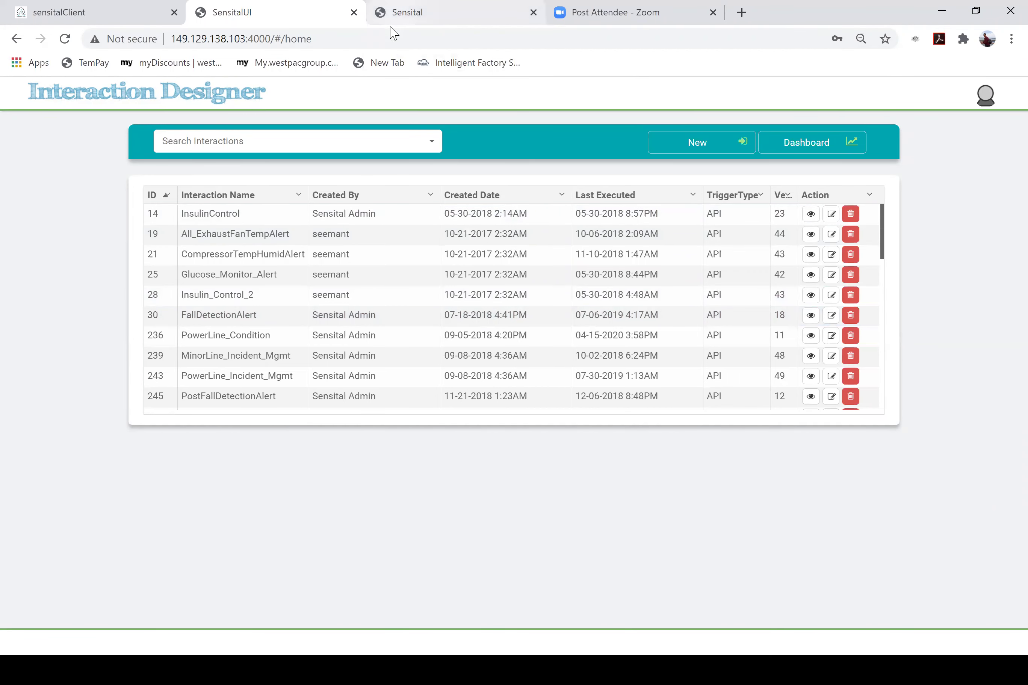
click(398, 13)
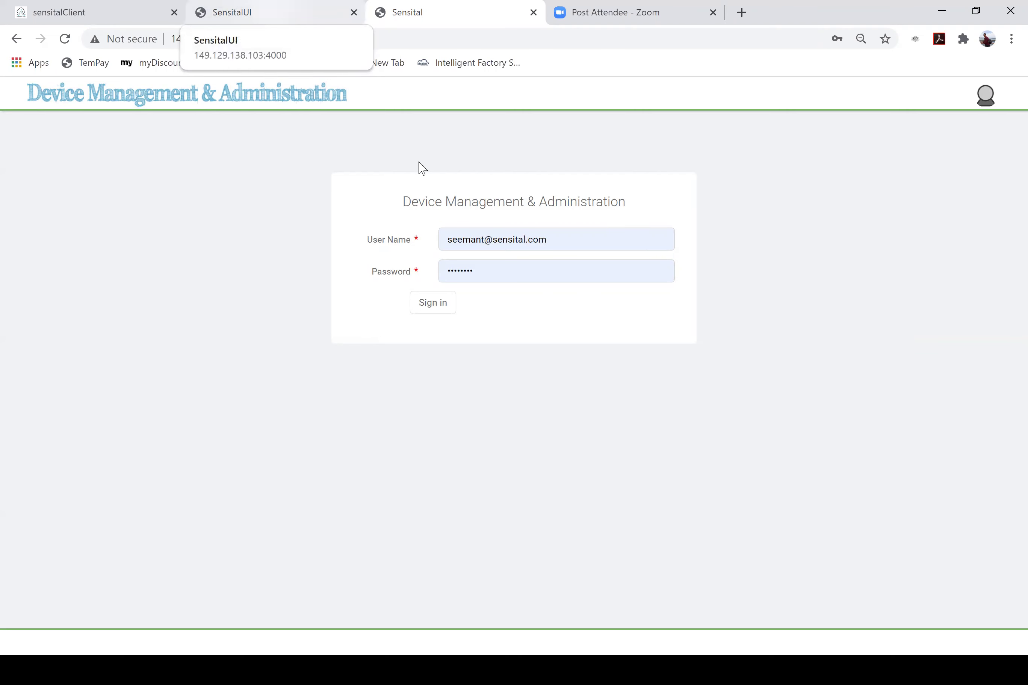
click(261, 23)
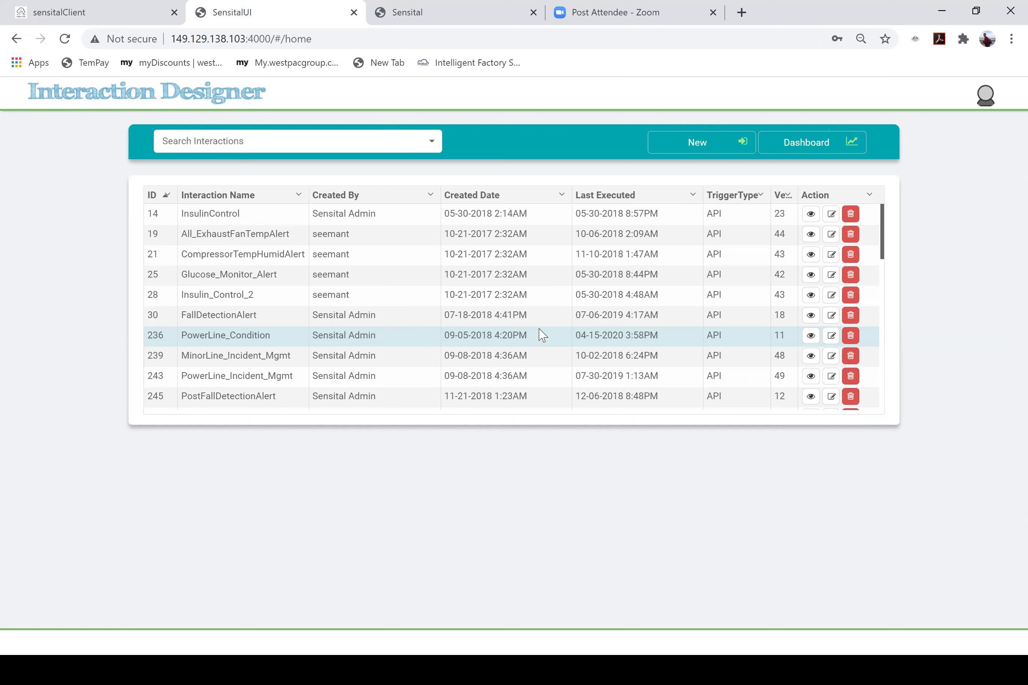
Browse the interactions list and open the OCL_Plant_Monitoring interaction in its process design view.
scroll(460, 390, down, 8)
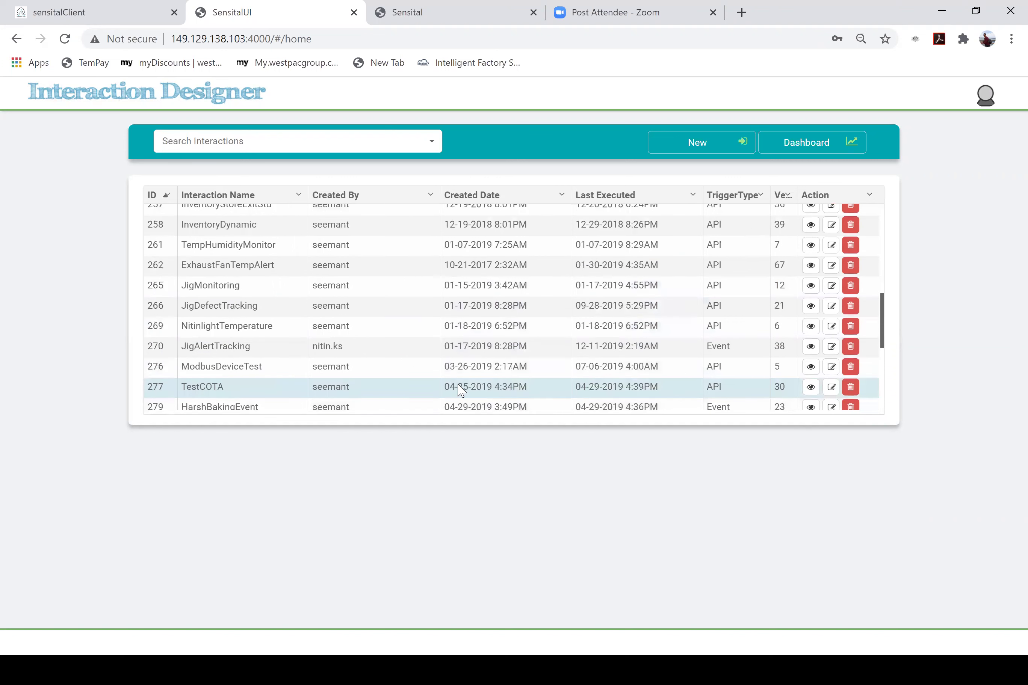
scroll(457, 385, down, 5)
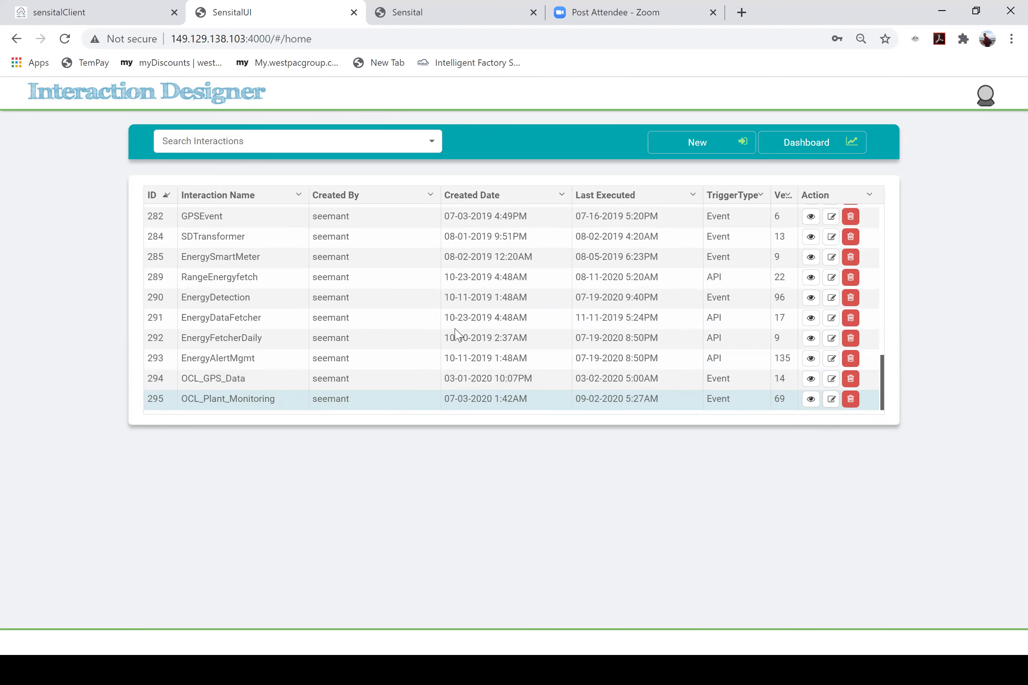
scroll(317, 253, up, 2)
scroll(317, 253, up, 10)
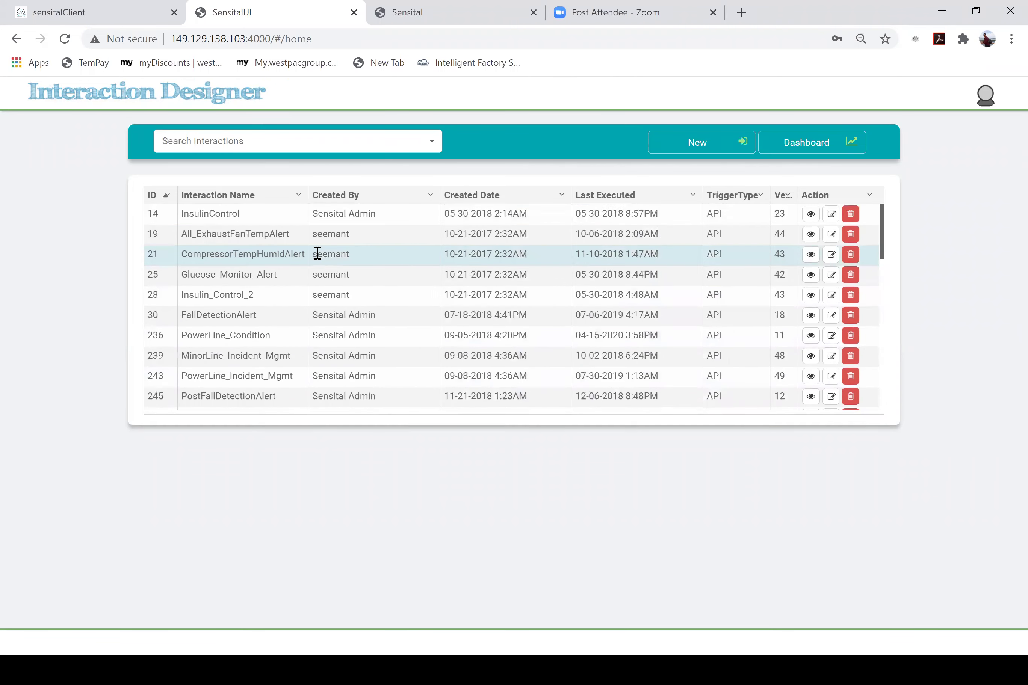
scroll(317, 253, down, 6)
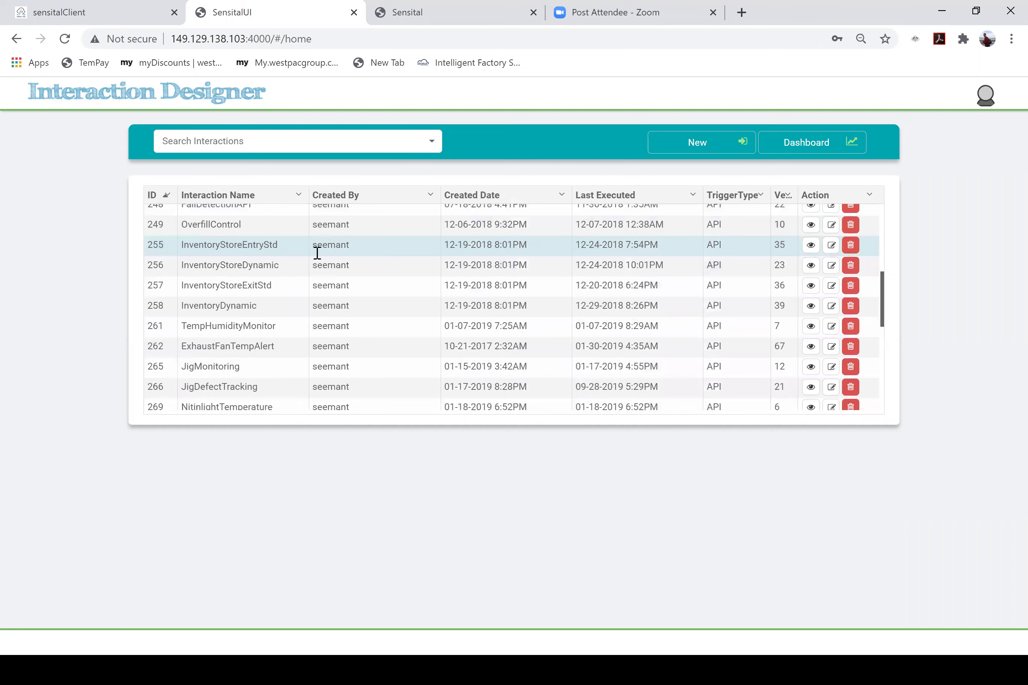
scroll(317, 260, down, 2)
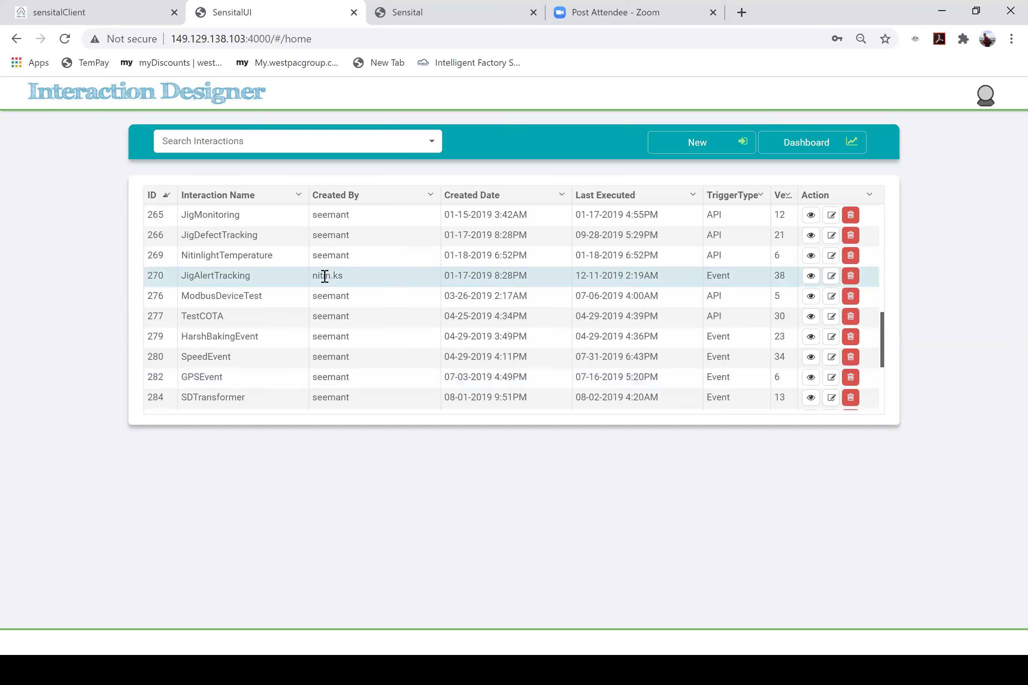
scroll(369, 345, down, 4)
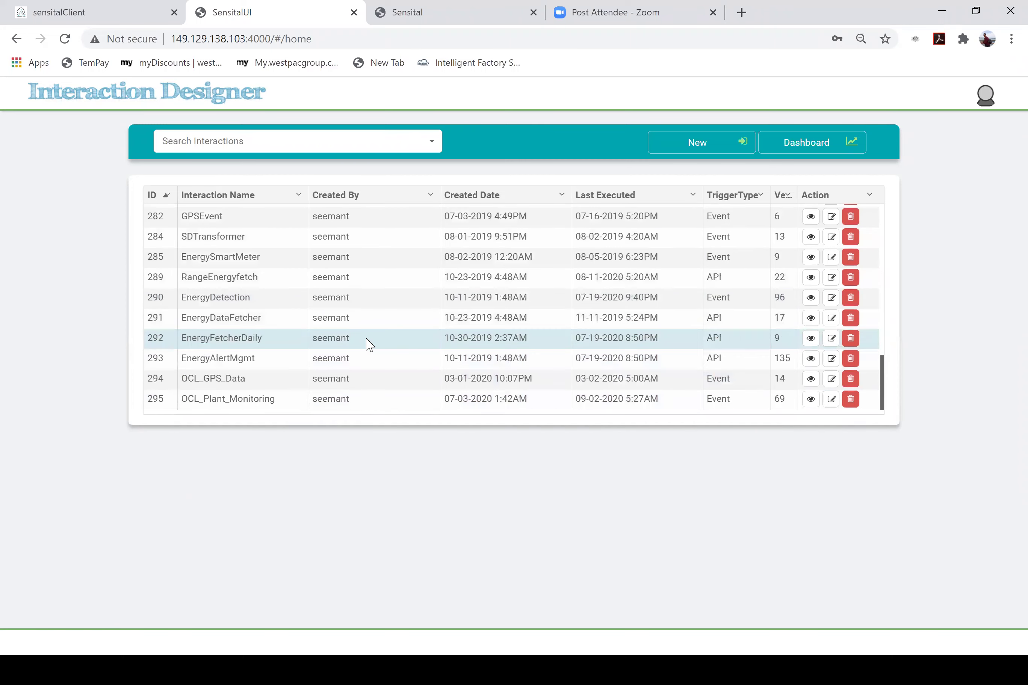
click(832, 400)
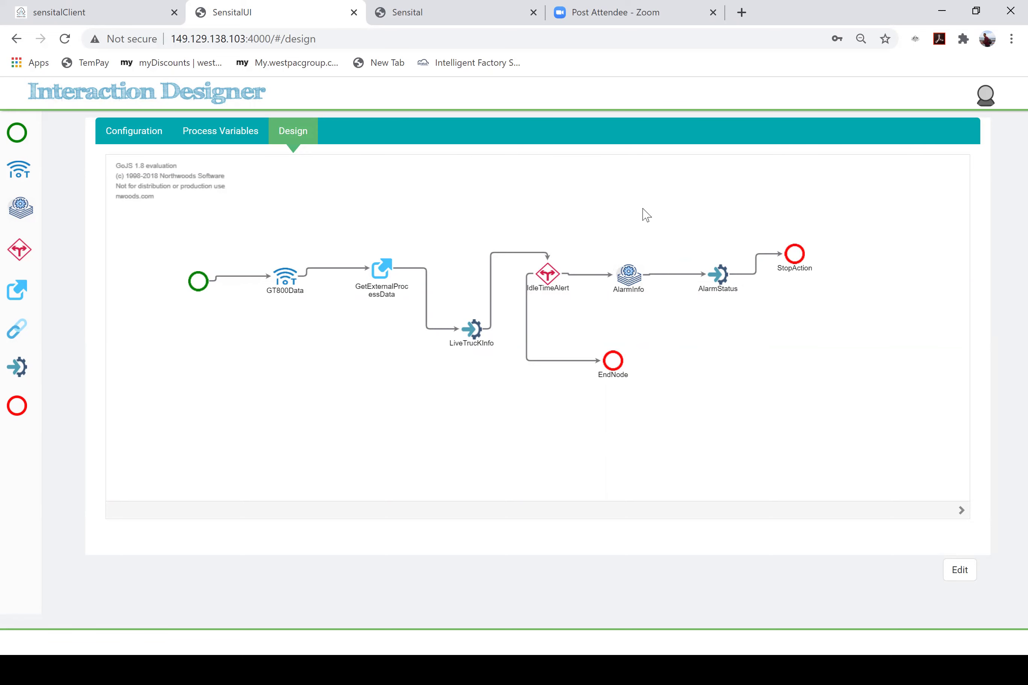
Inspect the configuration of the GT800Data node and open the settings of the GetExternalProcessData node.
mouse_move(13, 142)
click(282, 289)
double_click(282, 290)
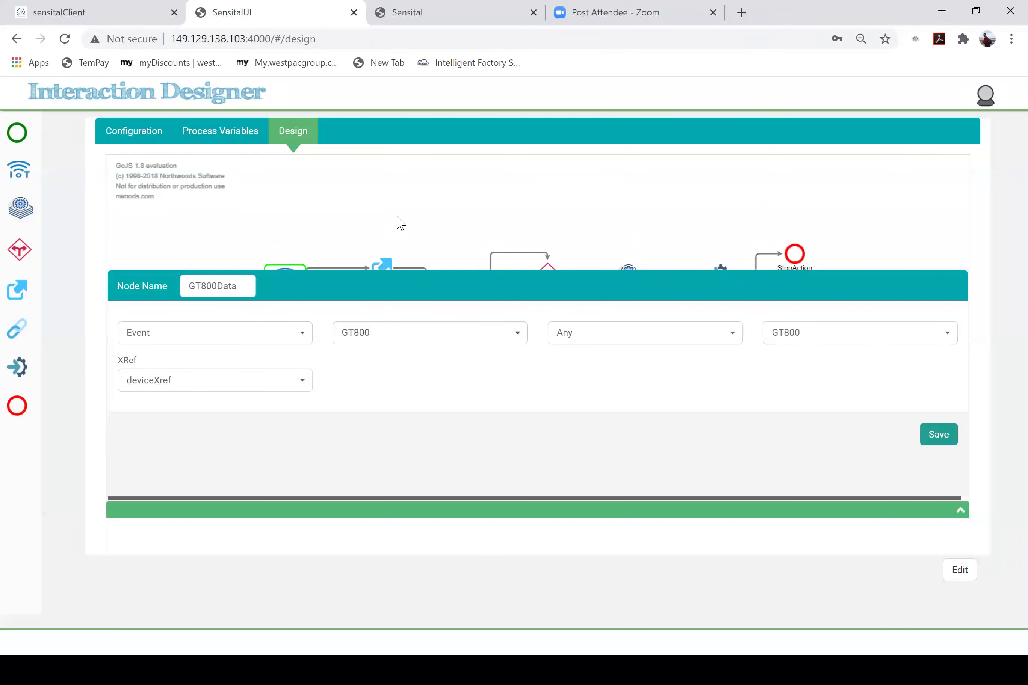
click(413, 200)
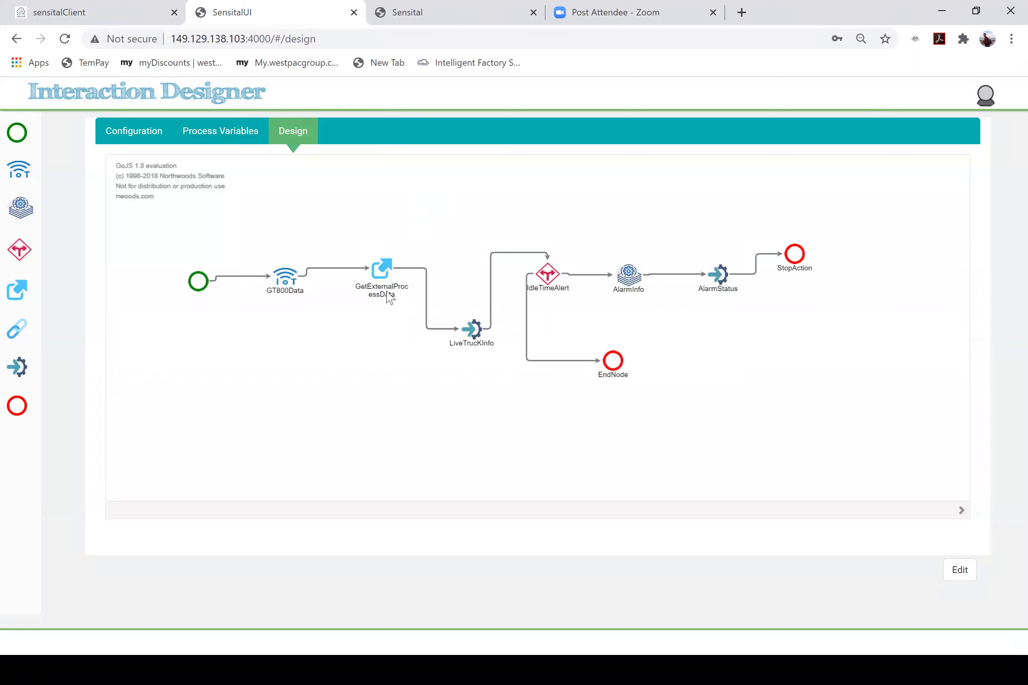
click(375, 275)
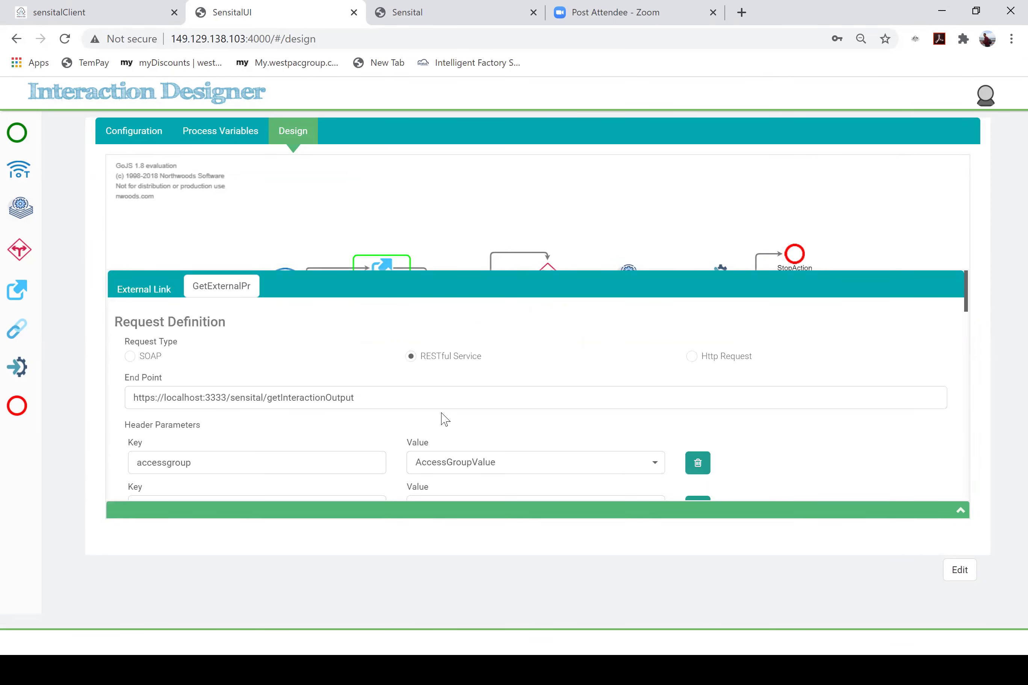
Review the GetExternalProcessData node's request definition, including its header parameters and request data.
scroll(444, 419, down, 4)
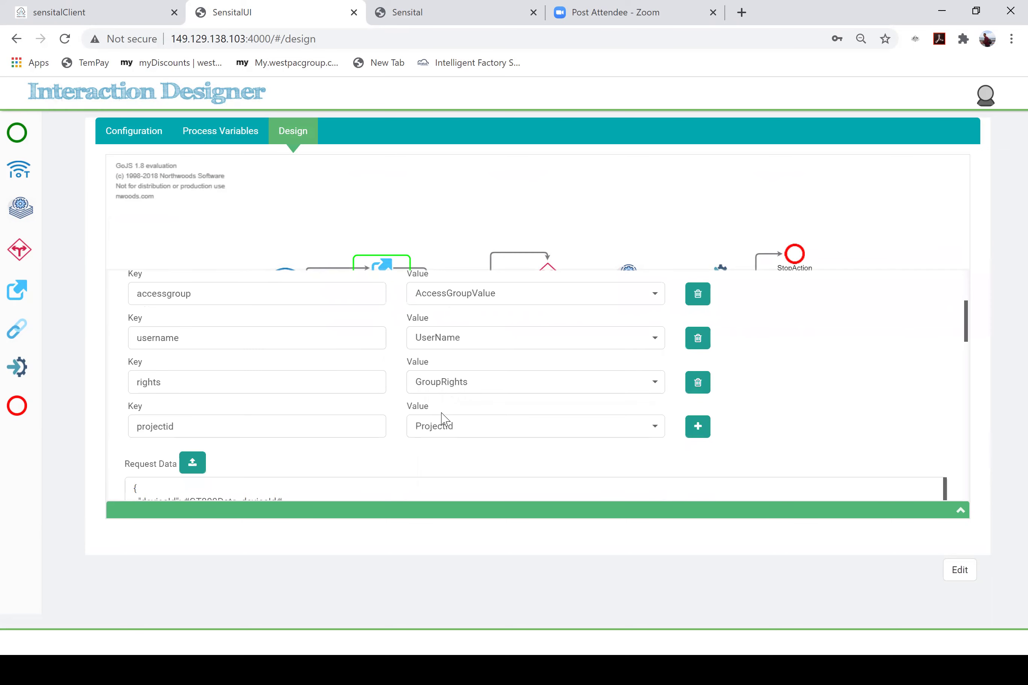
scroll(445, 419, down, 1)
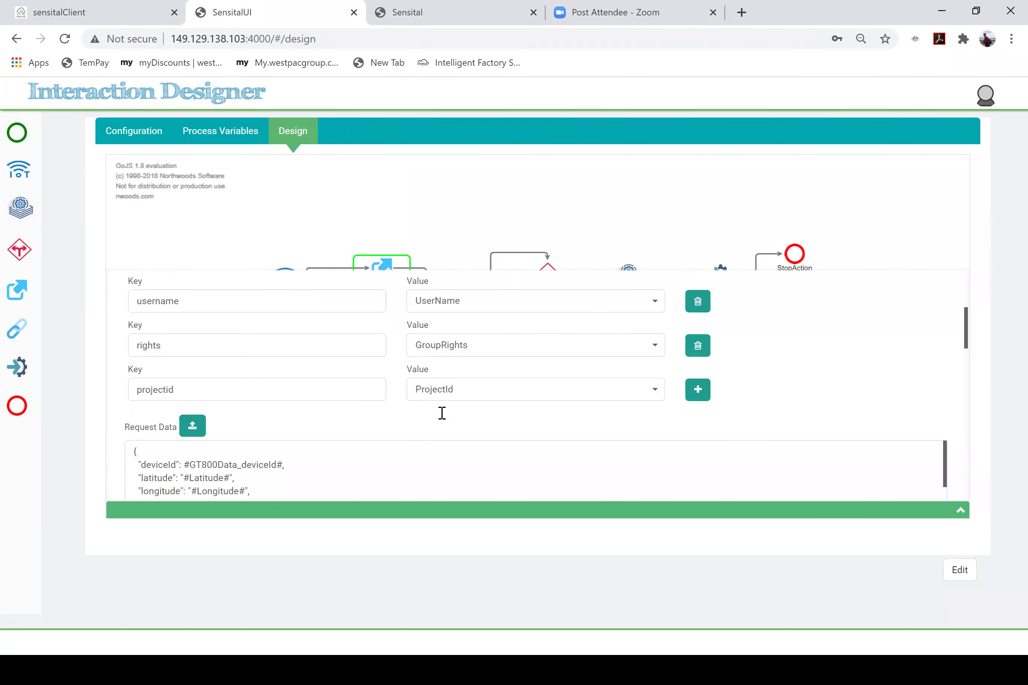
scroll(444, 419, down, 3)
right_click(441, 412)
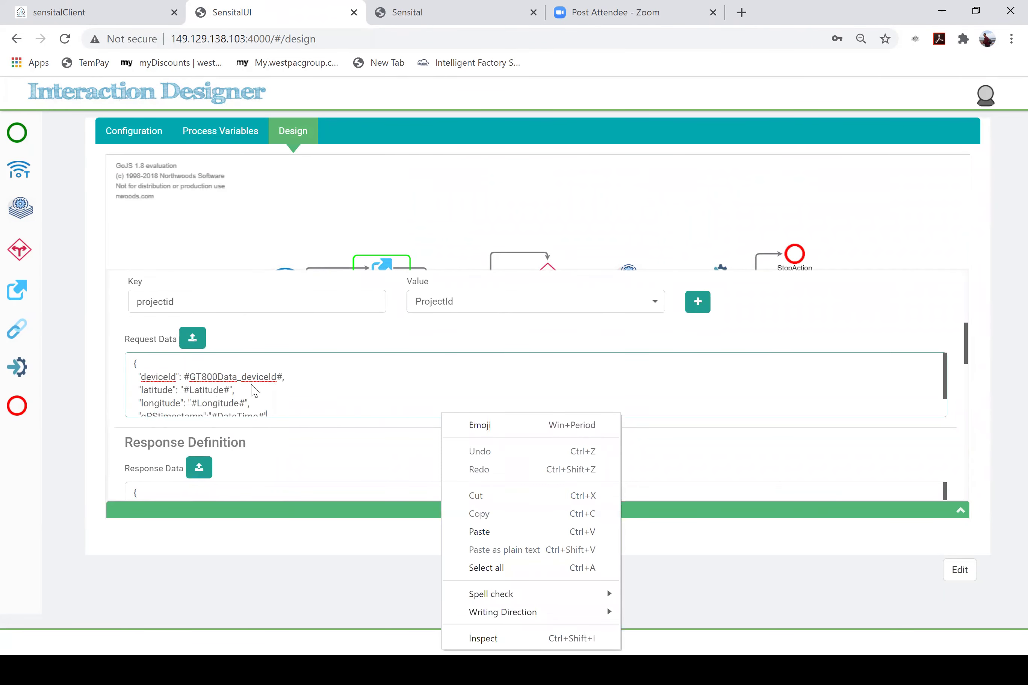
scroll(279, 391, down, 1)
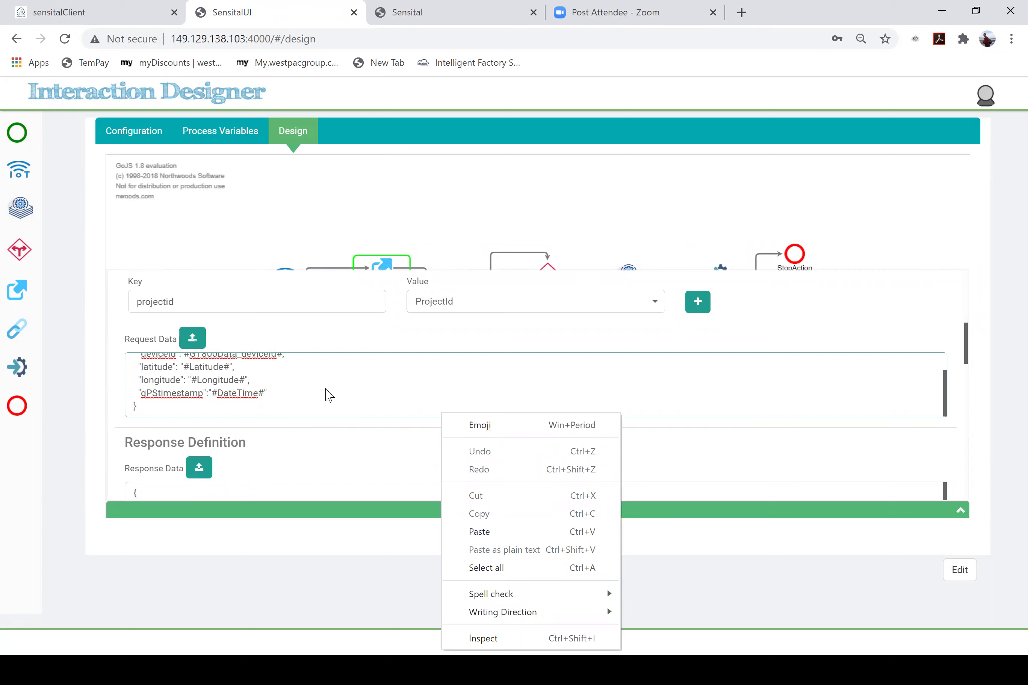
scroll(329, 395, up, 1)
scroll(329, 395, down, 1)
Review the GetExternalProcessData node's response data and mapping parameters, and close its settings.
scroll(329, 460, down, 2)
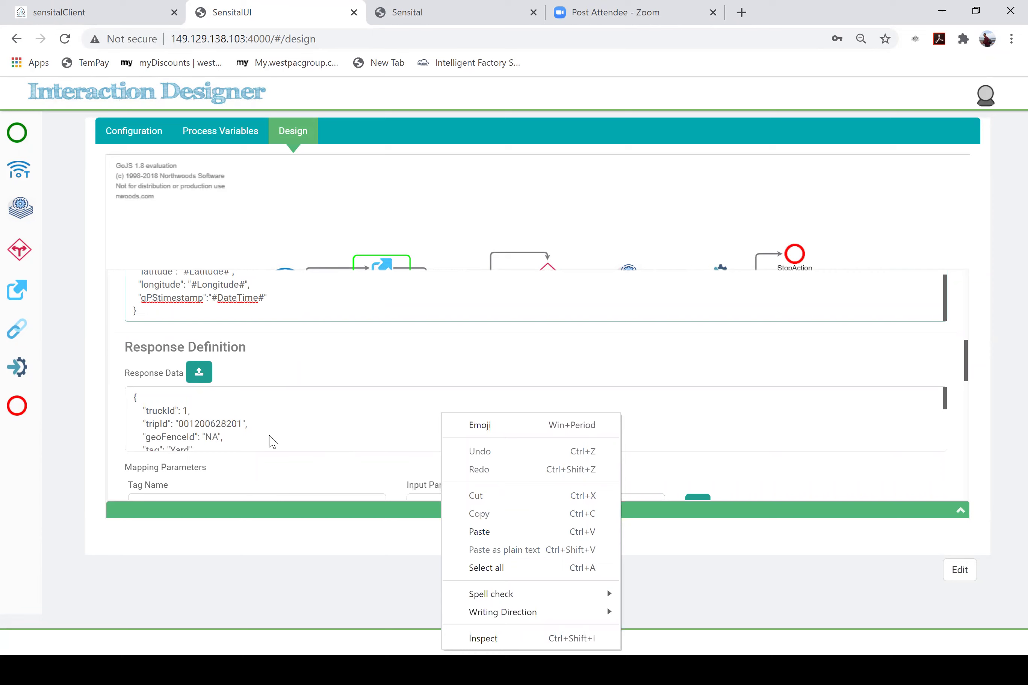
scroll(272, 440, down, 5)
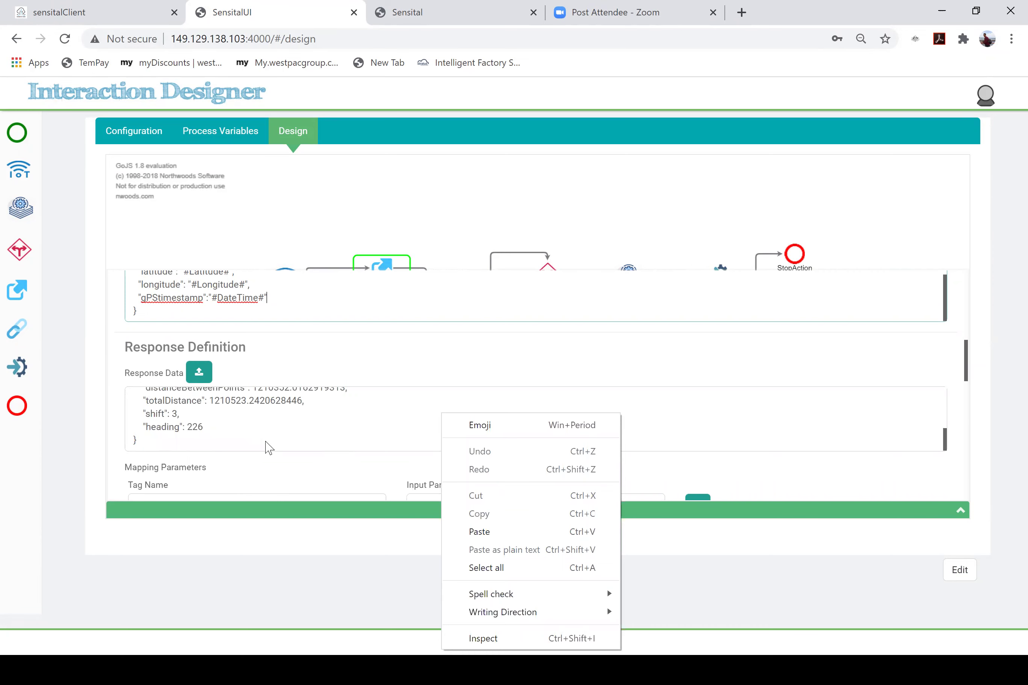
scroll(264, 483, down, 5)
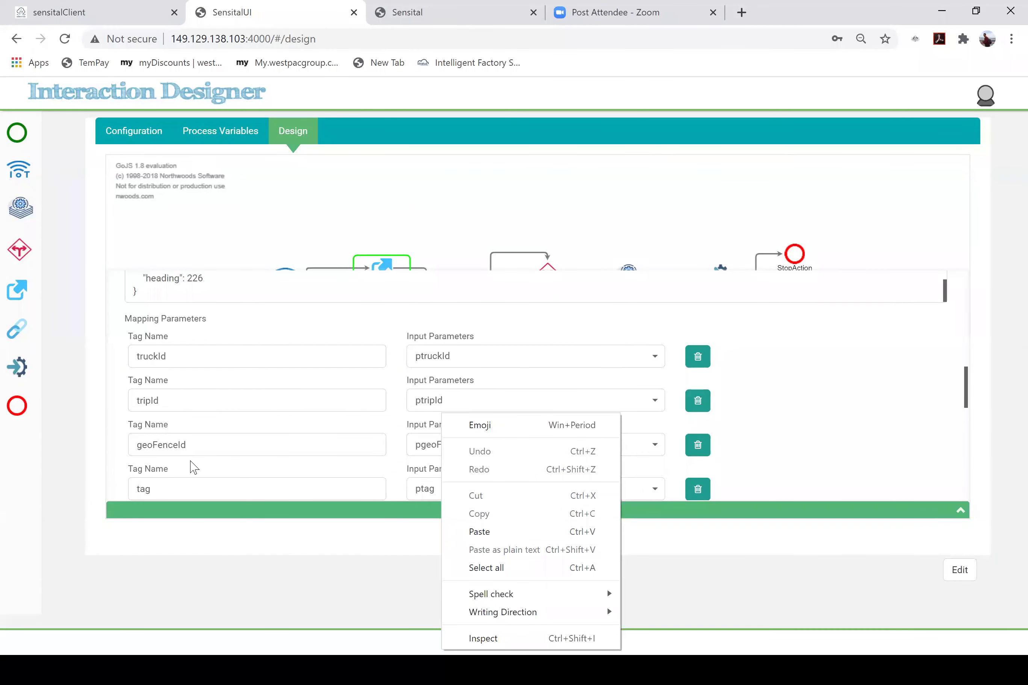
scroll(243, 485, down, 5)
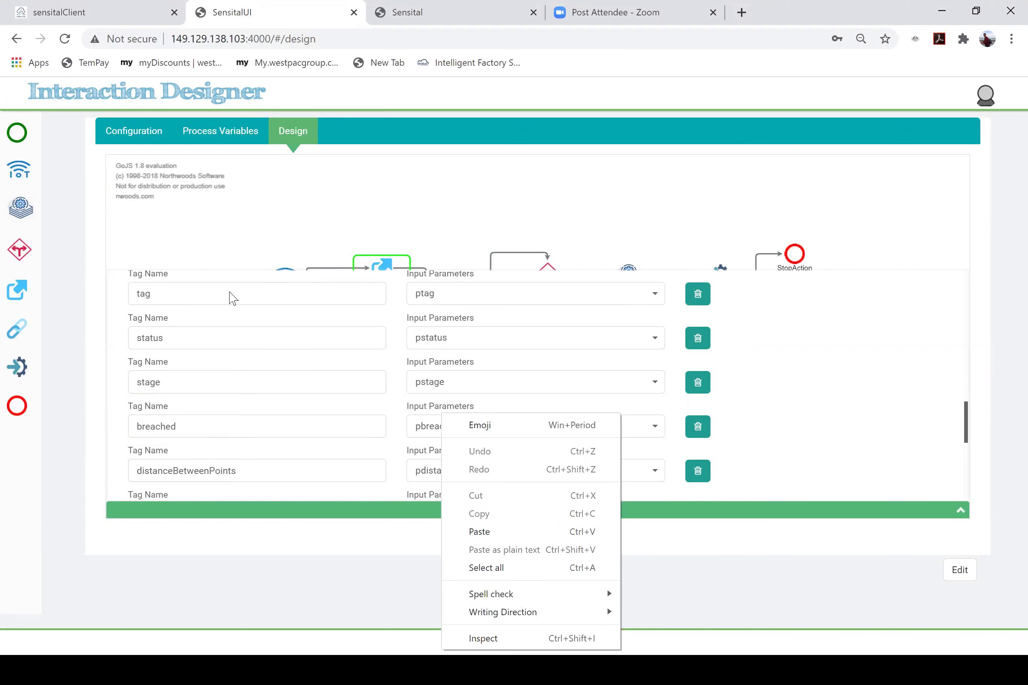
click(457, 203)
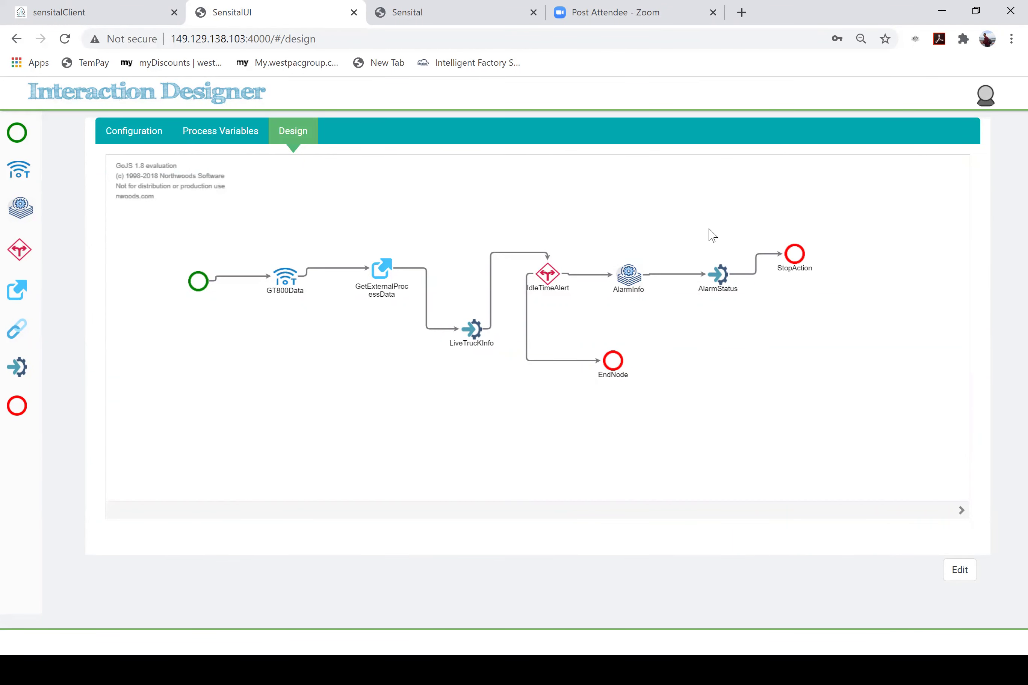
Add two Decision nodes in the flow diagram, one above and between IdleTimeAlert and AlarmInfo and the other above AlarmStatus.
mouse_move(9, 243)
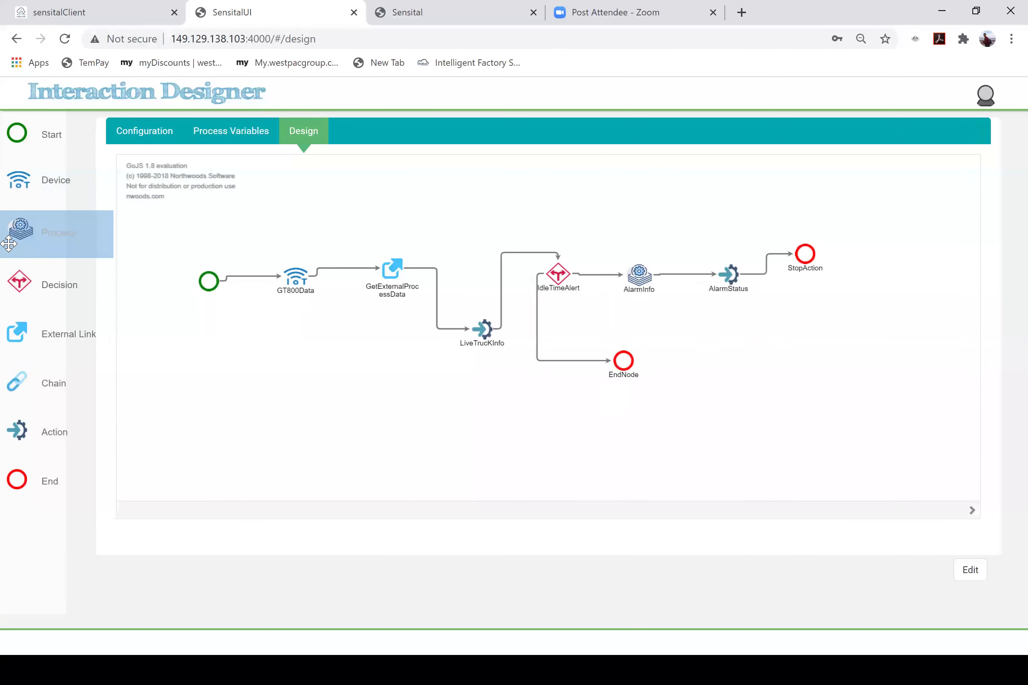
drag(8, 244, 646, 235)
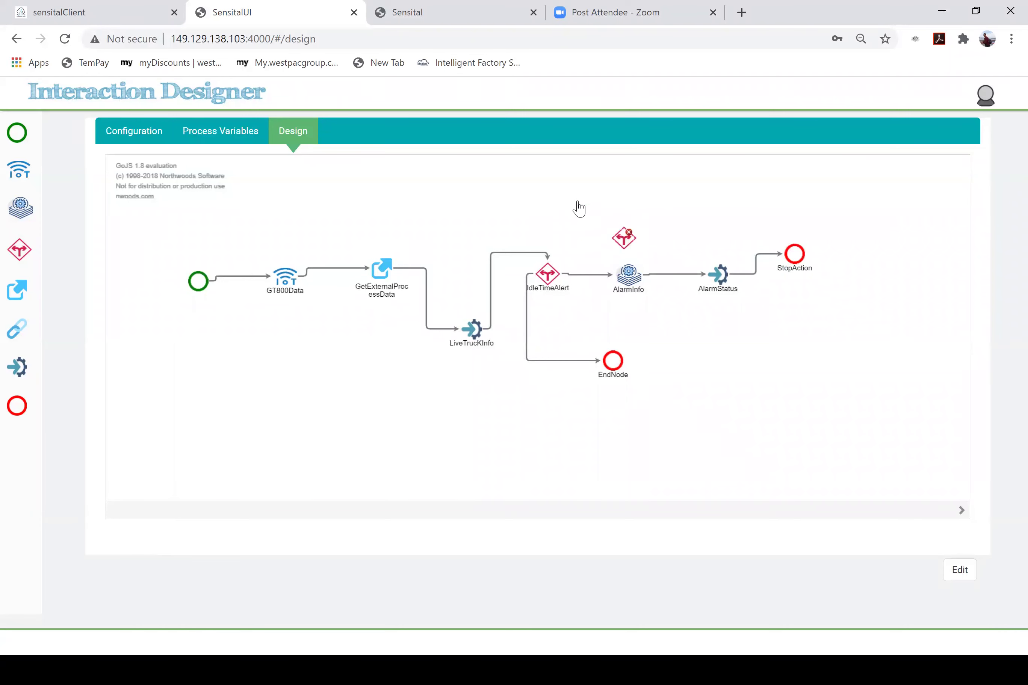
drag(629, 238, 586, 217)
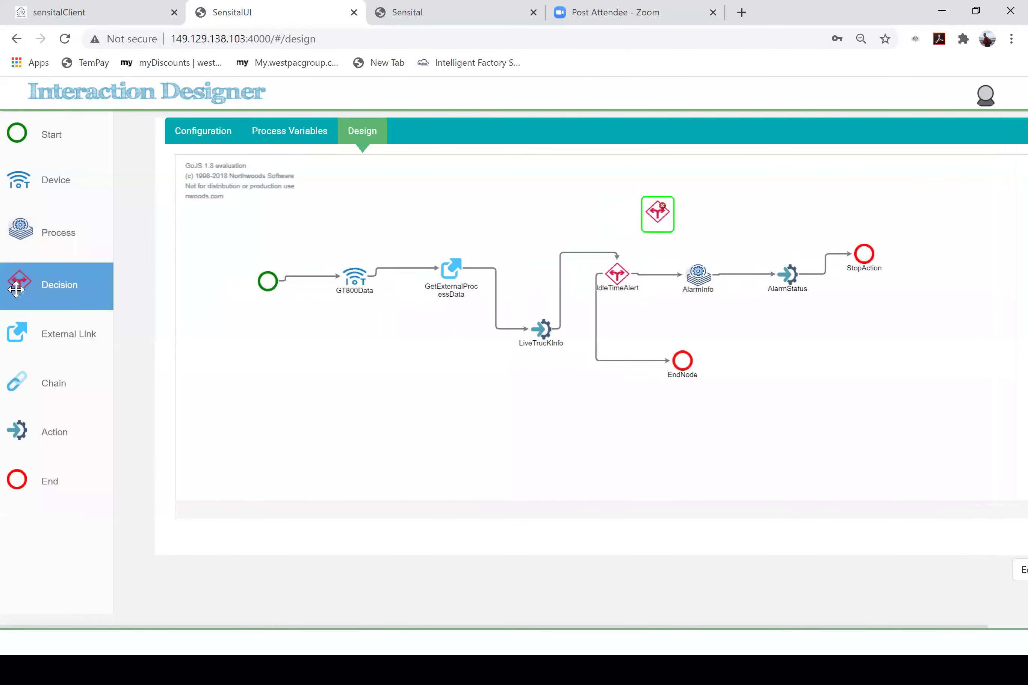
drag(715, 200, 714, 201)
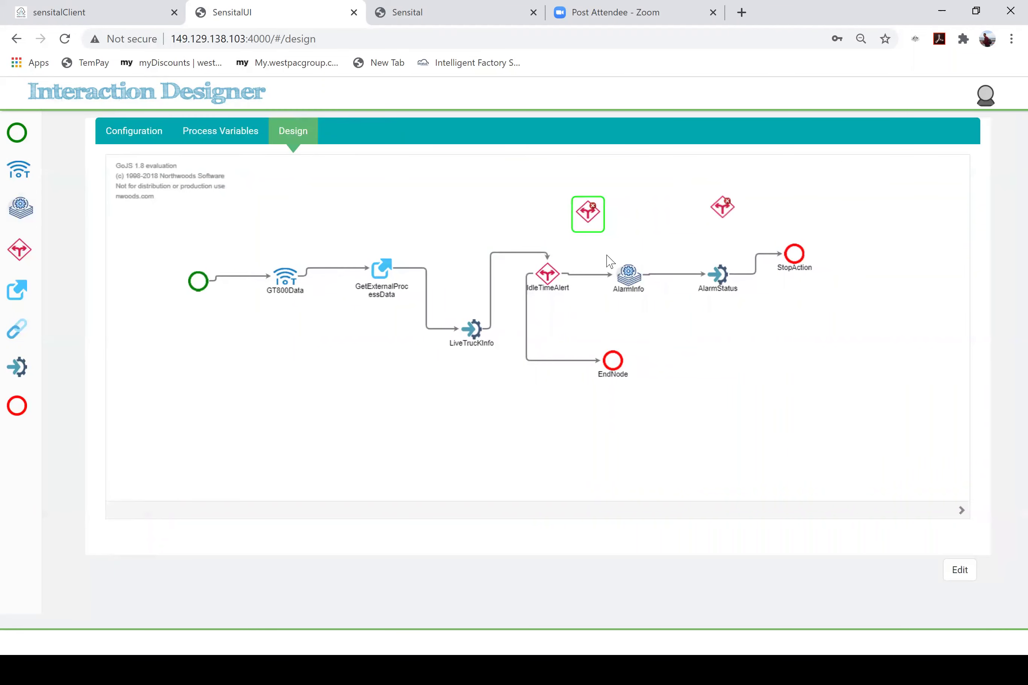
Reroute IdleTimeAlert's link from AlarmInfo to the first new Decision node, and link that node to the second Decision node.
click(596, 275)
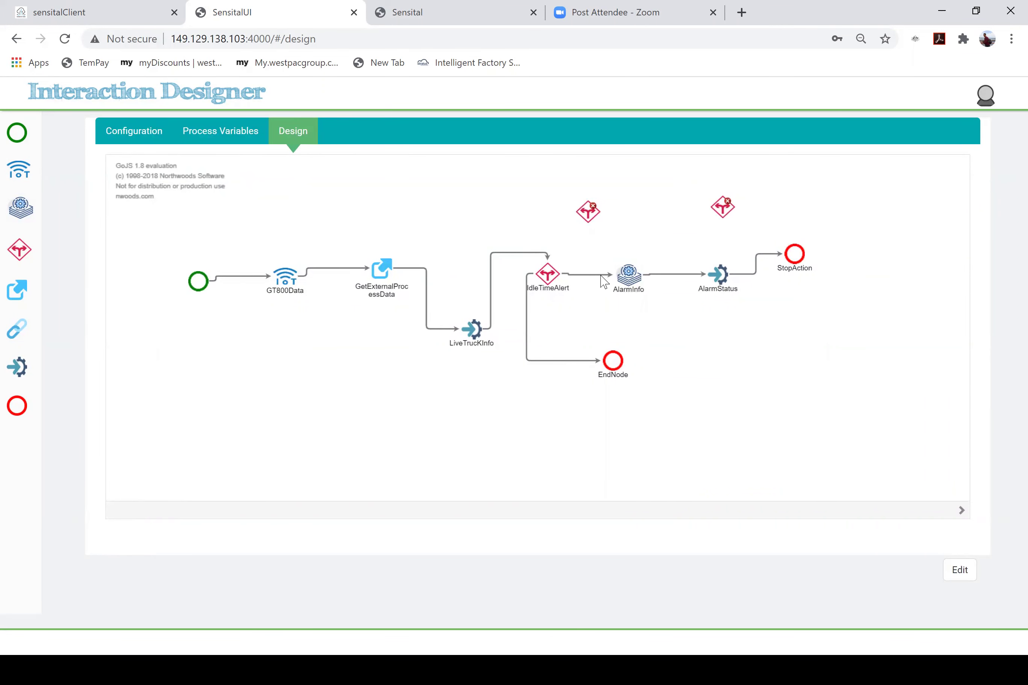
click(604, 275)
mouse_move(613, 275)
mouse_down()
mouse_move(589, 239)
mouse_move(594, 219)
mouse_move(701, 224)
mouse_up()
click(603, 220)
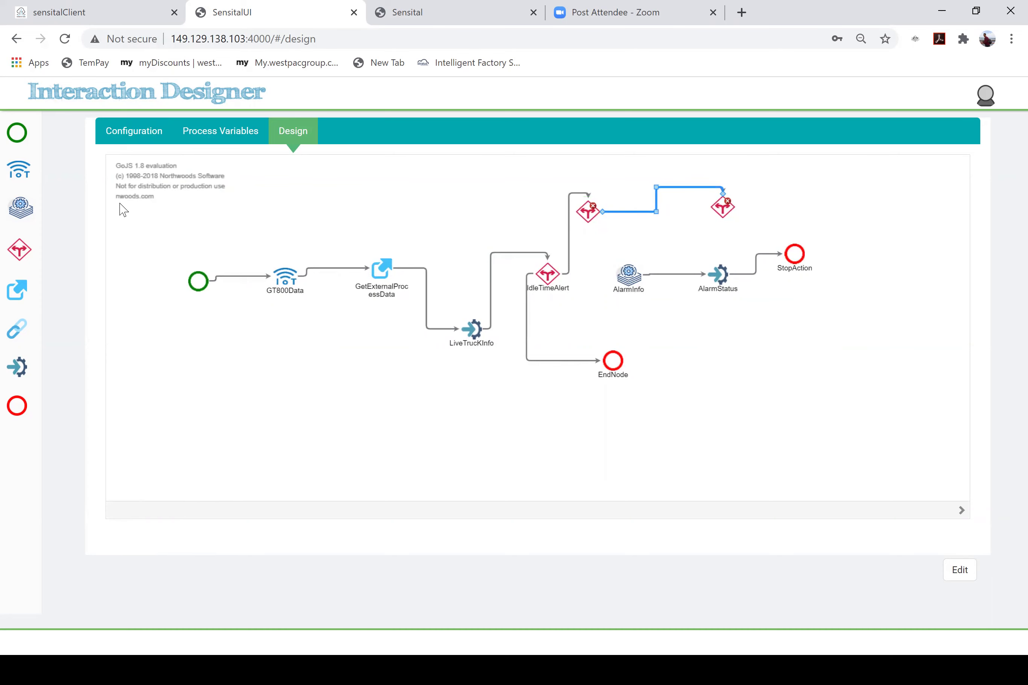
Add an End node above StopAction and link the second new Decision node to it.
mouse_move(12, 313)
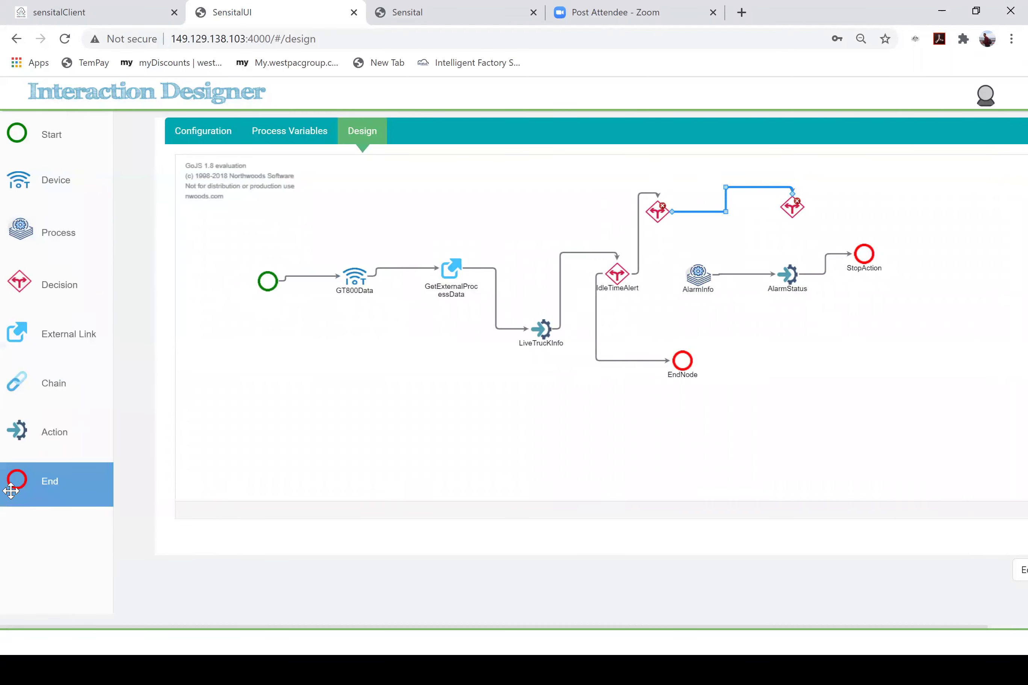
mouse_move(824, 201)
mouse_down()
mouse_move(858, 219)
mouse_move(825, 195)
mouse_up()
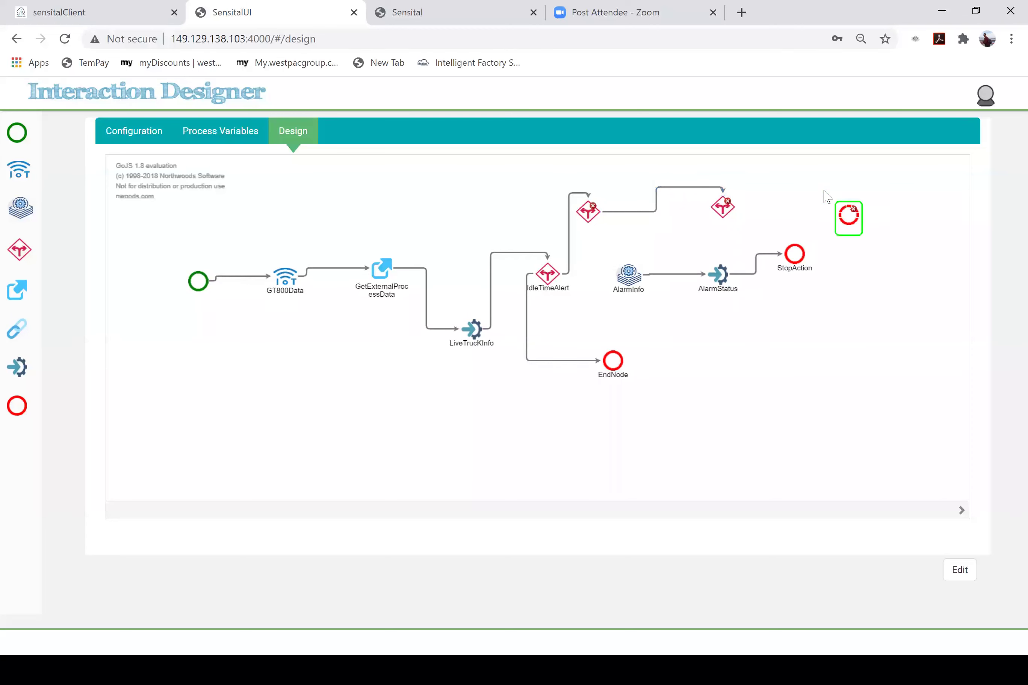
click(734, 213)
mouse_move(735, 215)
mouse_down()
mouse_move(782, 213)
mouse_move(816, 198)
mouse_up()
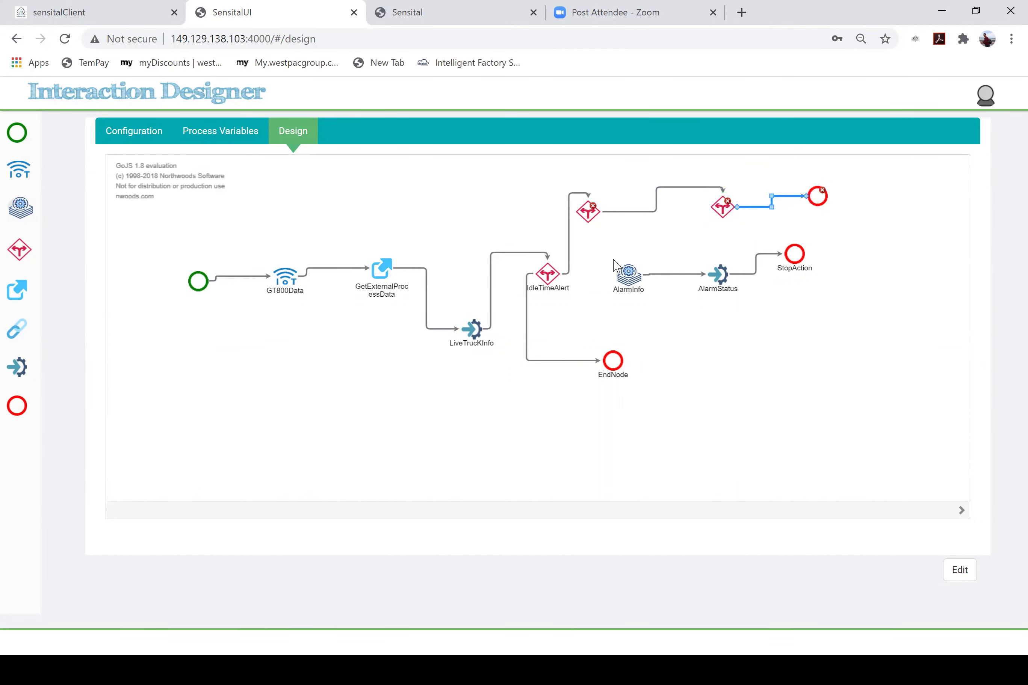
Link the first new Decision node to AlarmInfo and shift AlarmInfo slightly toward AlarmStatus.
click(588, 214)
mouse_move(579, 218)
mouse_down()
mouse_move(608, 298)
mouse_move(647, 279)
mouse_up()
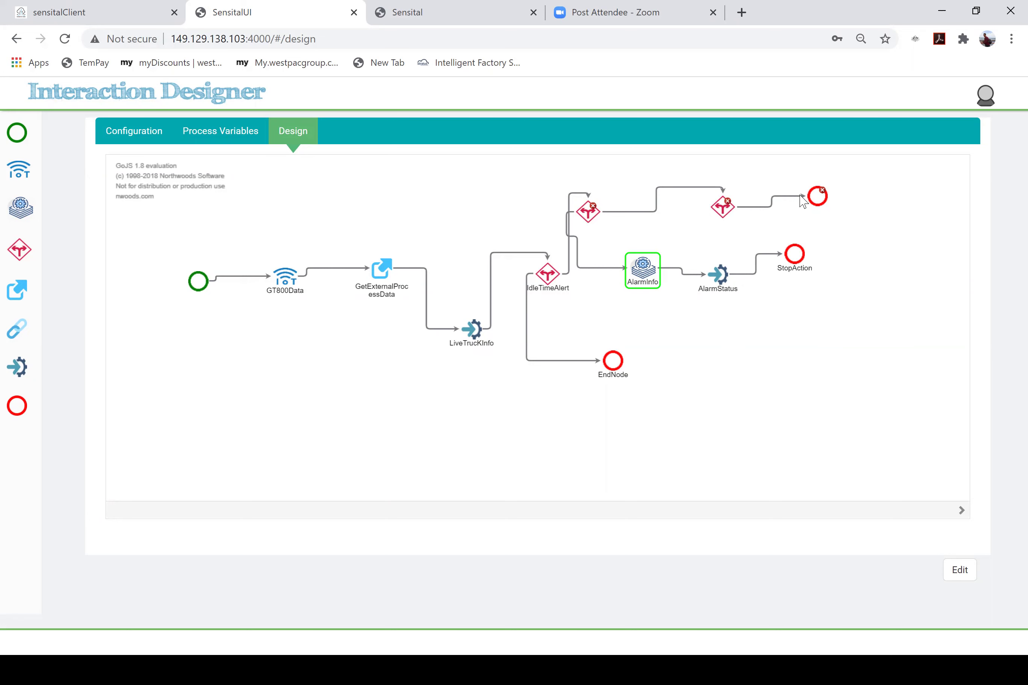
Inspect the actions configured in the AlarmInfo node, close its settings, and switch to the Webinar-v5 PowerPoint presentation.
click(642, 275)
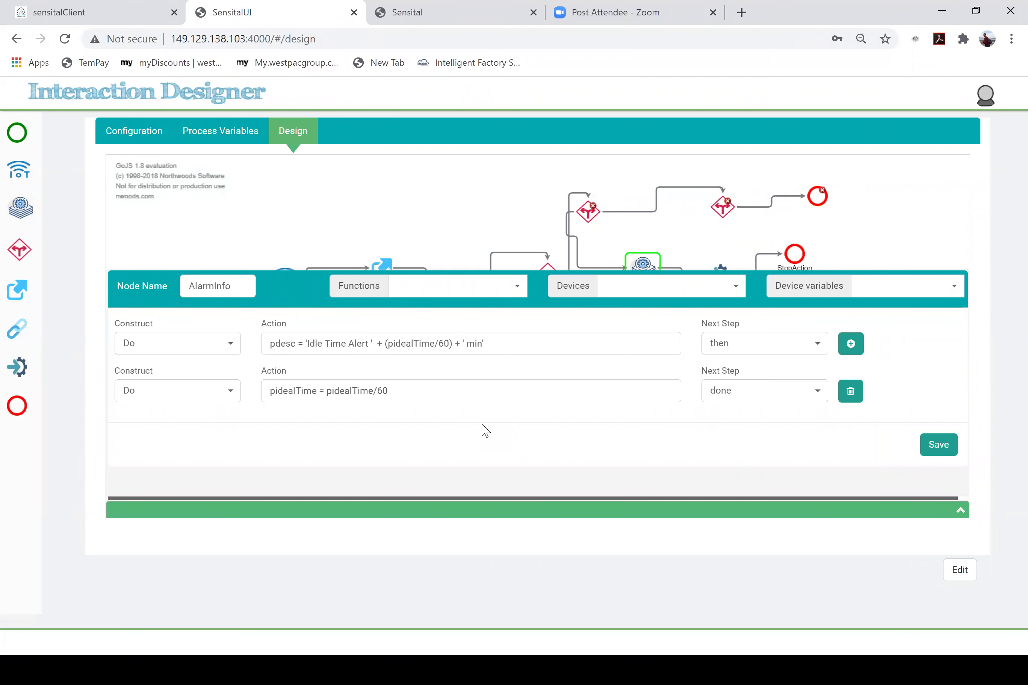
click(444, 196)
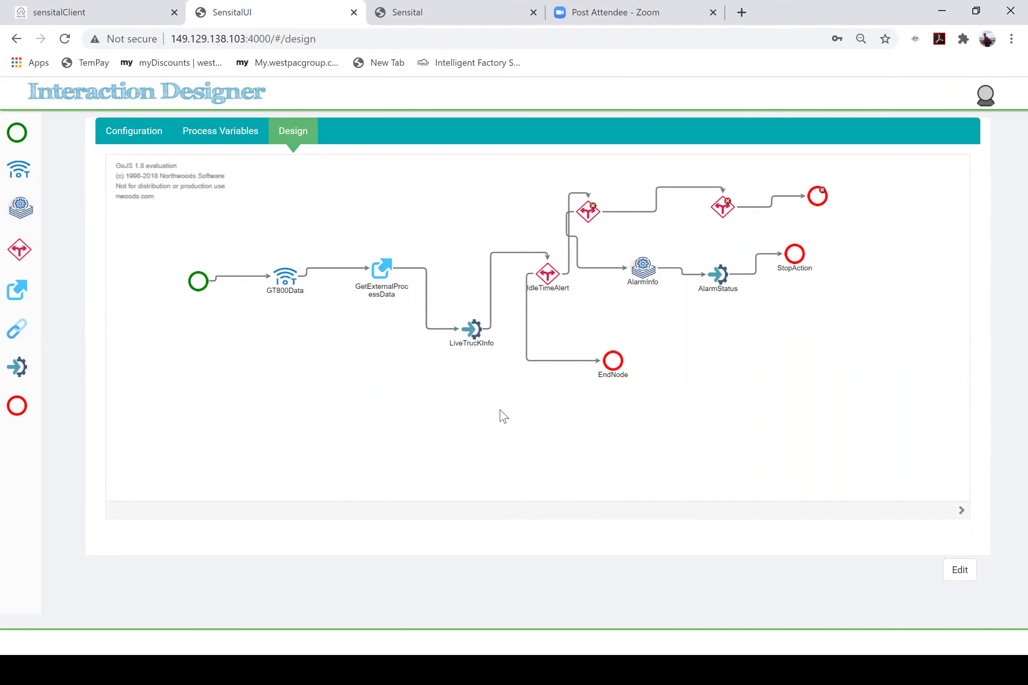
key(alt+Tab)
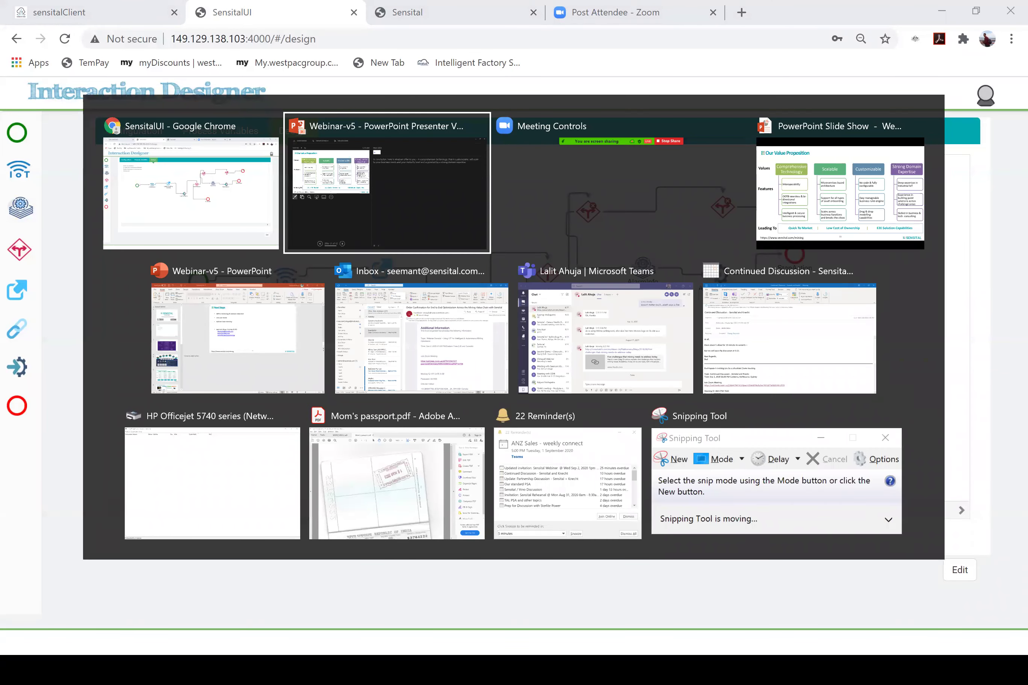